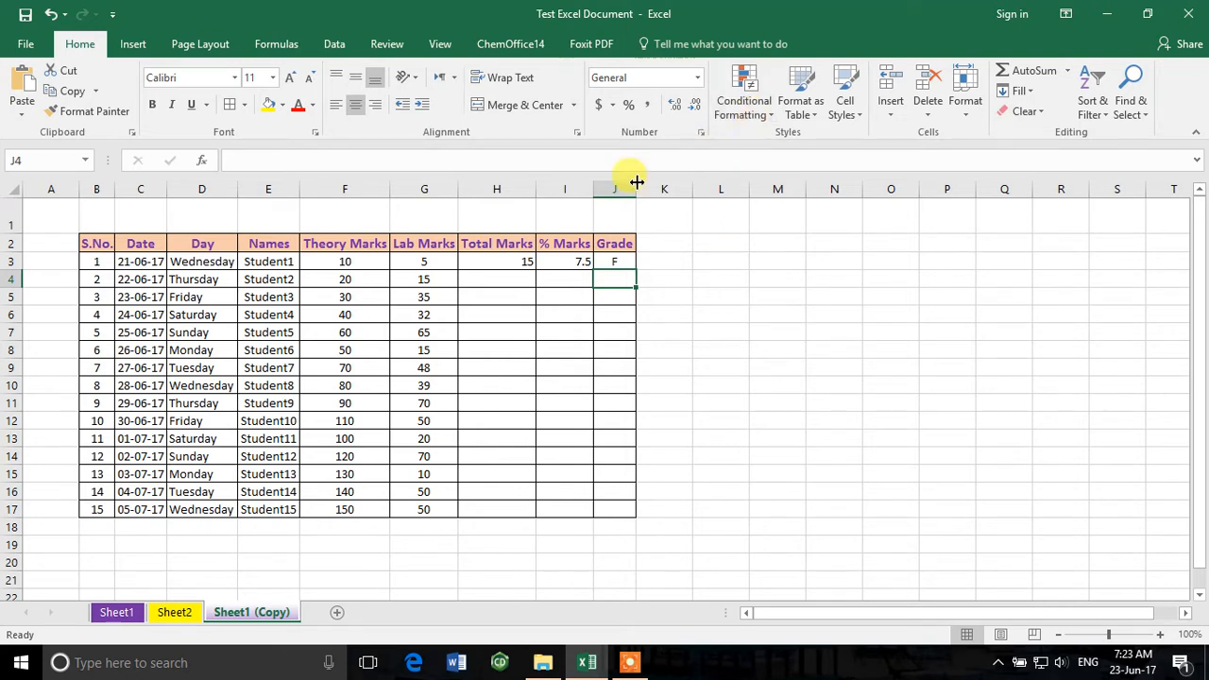
{"action": "left_click", "coordinate": [753, 91]}
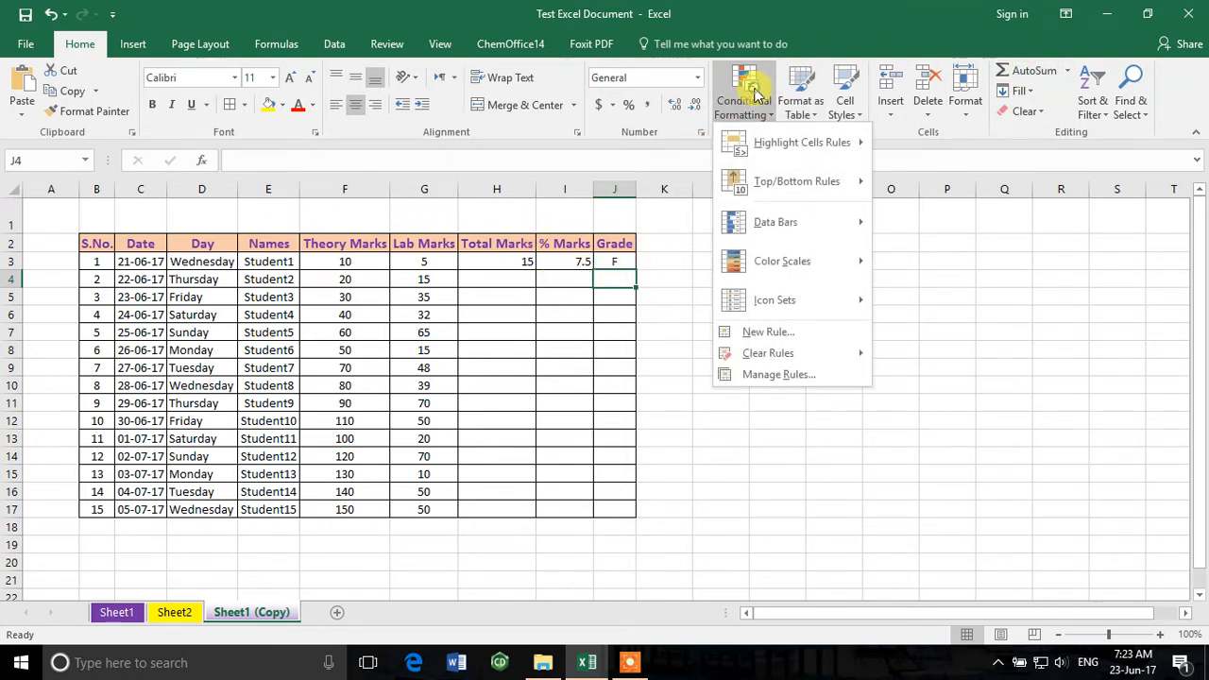
{"action": "left_click", "coordinate": [648, 296]}
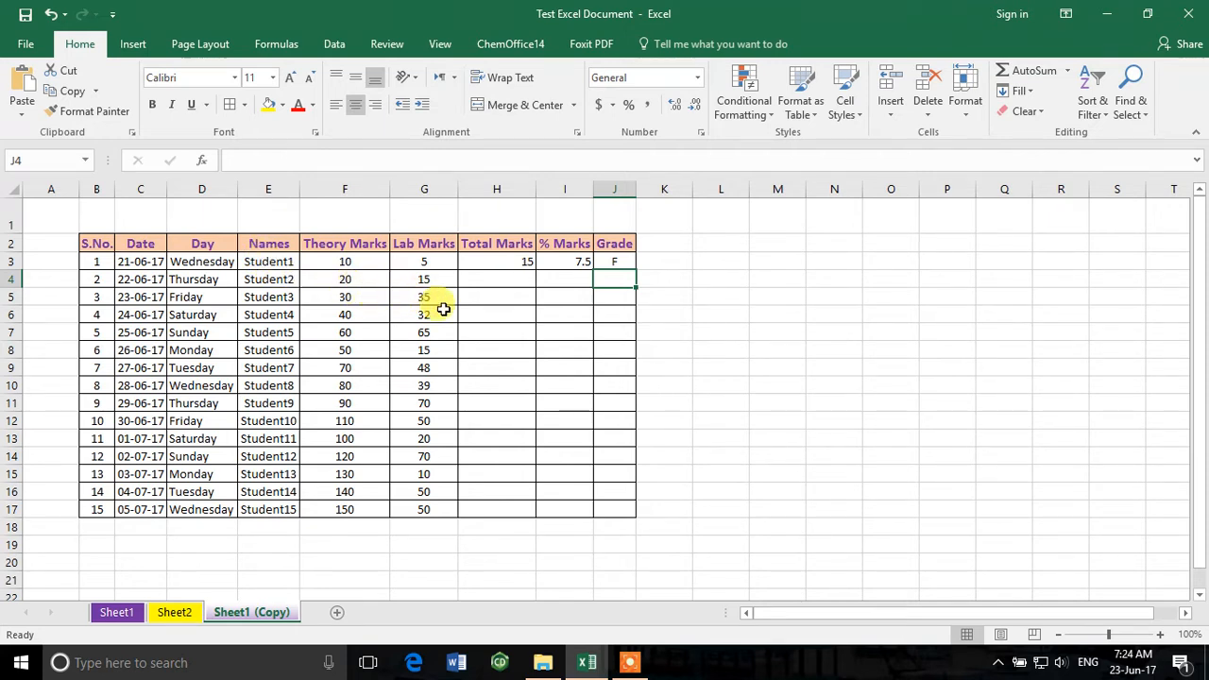
{"action": "left_click", "coordinate": [353, 264]}
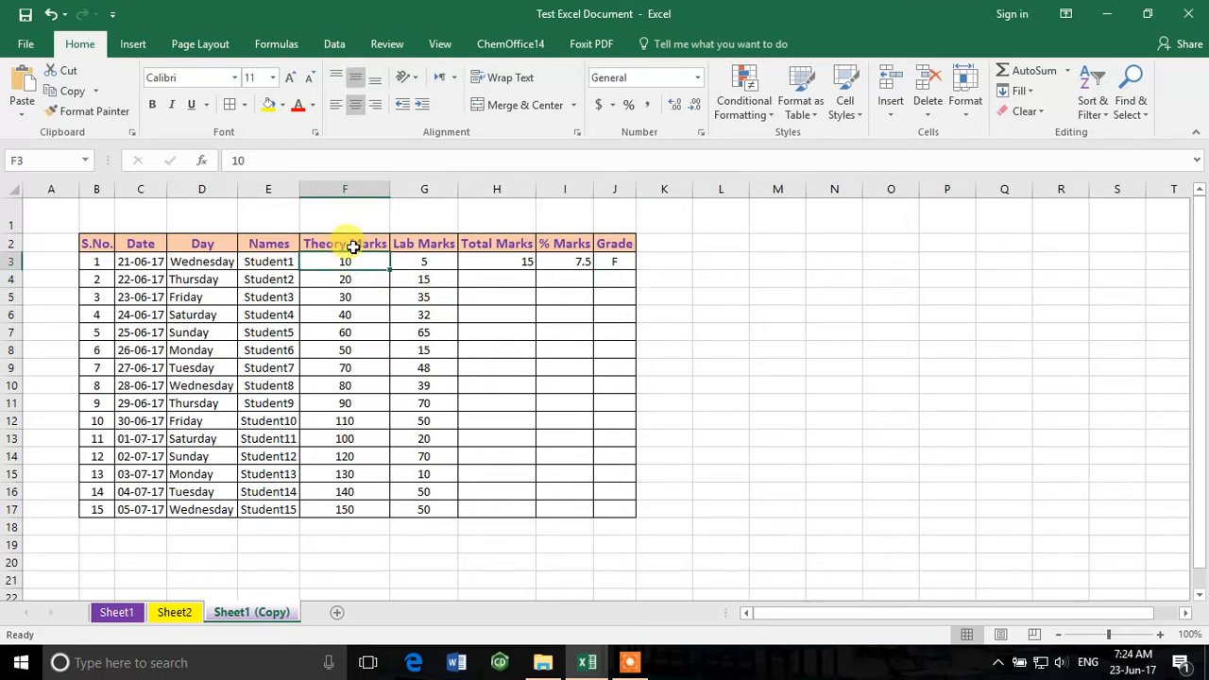
{"action": "left_click", "coordinate": [363, 189]}
{"action": "left_click", "coordinate": [411, 189]}
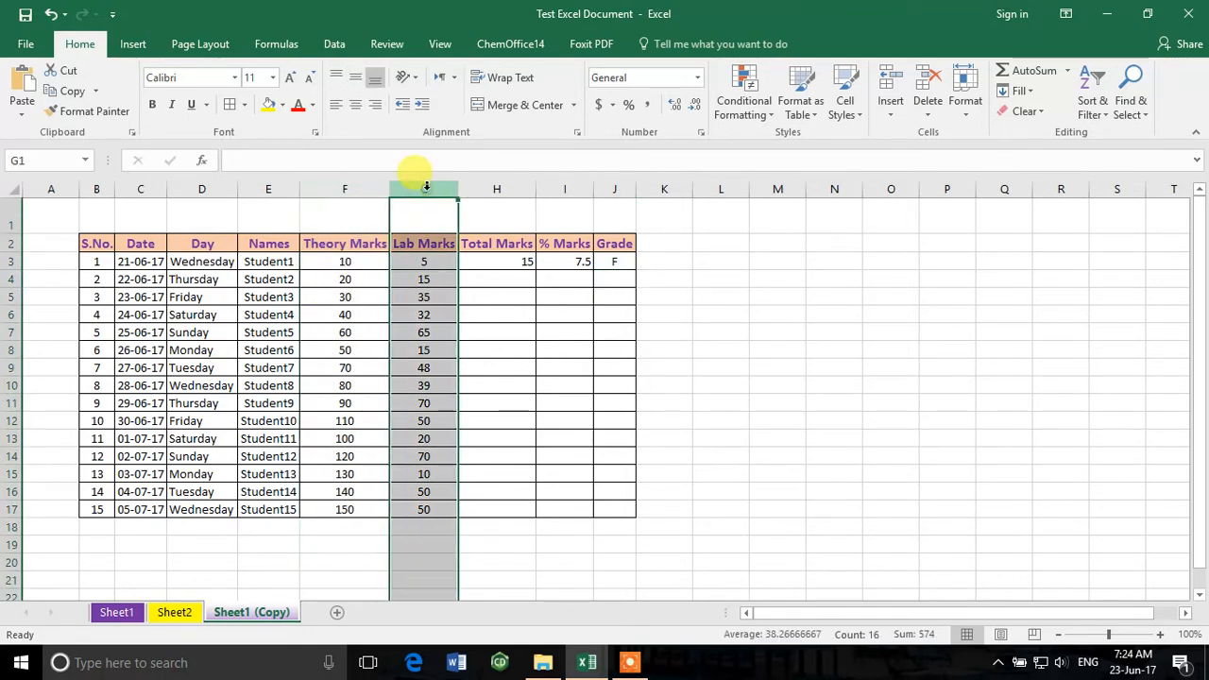
{"action": "left_click", "coordinate": [494, 261]}
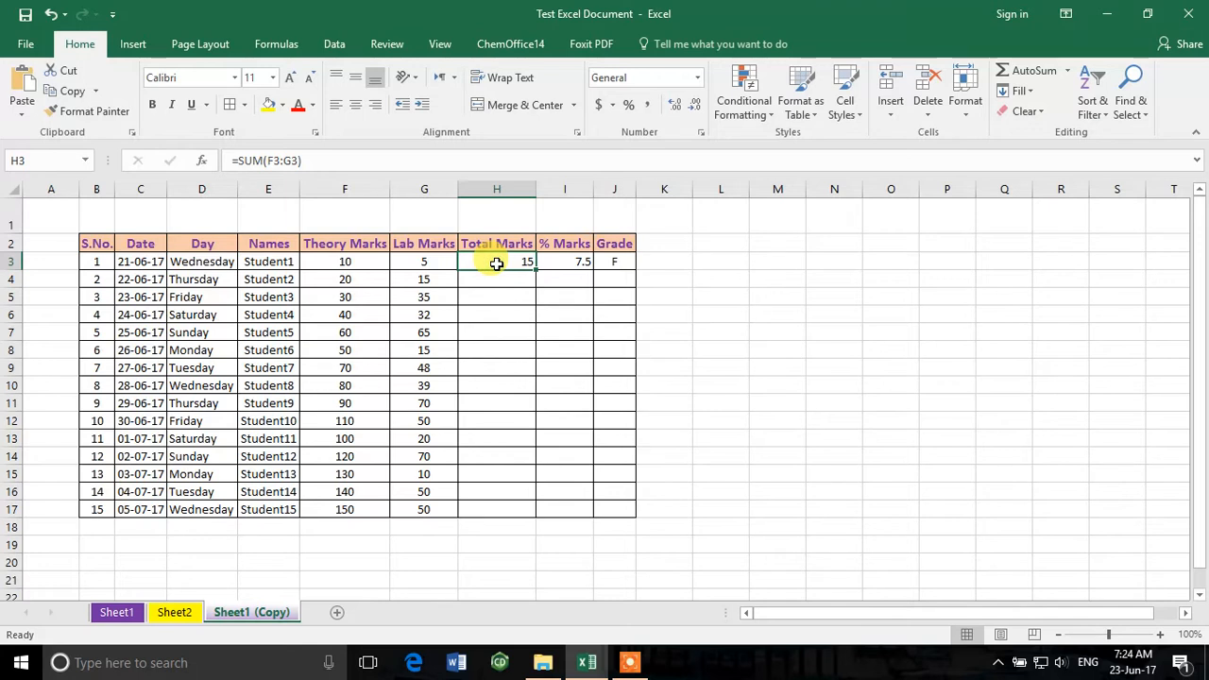
- Enter the note "Total Marks = 200" in cell L2 and fit column L's width to the text
{"action": "left_click", "coordinate": [734, 246]}
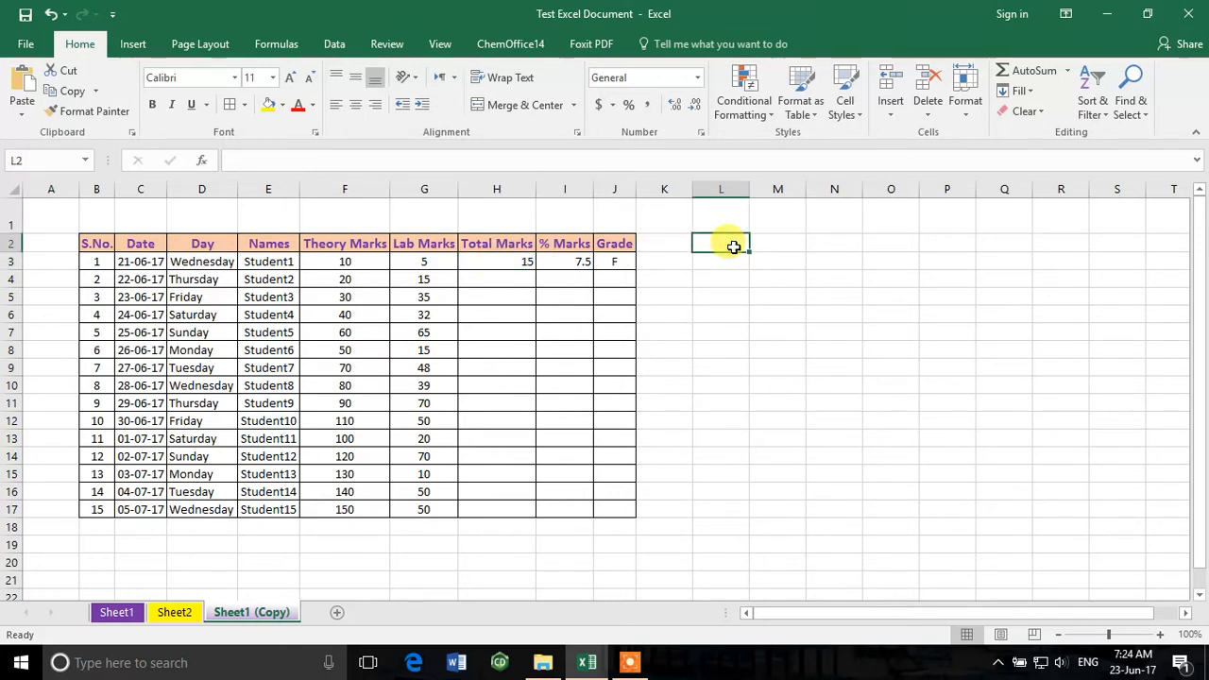
{"action": "type", "text": "Total Mar"}
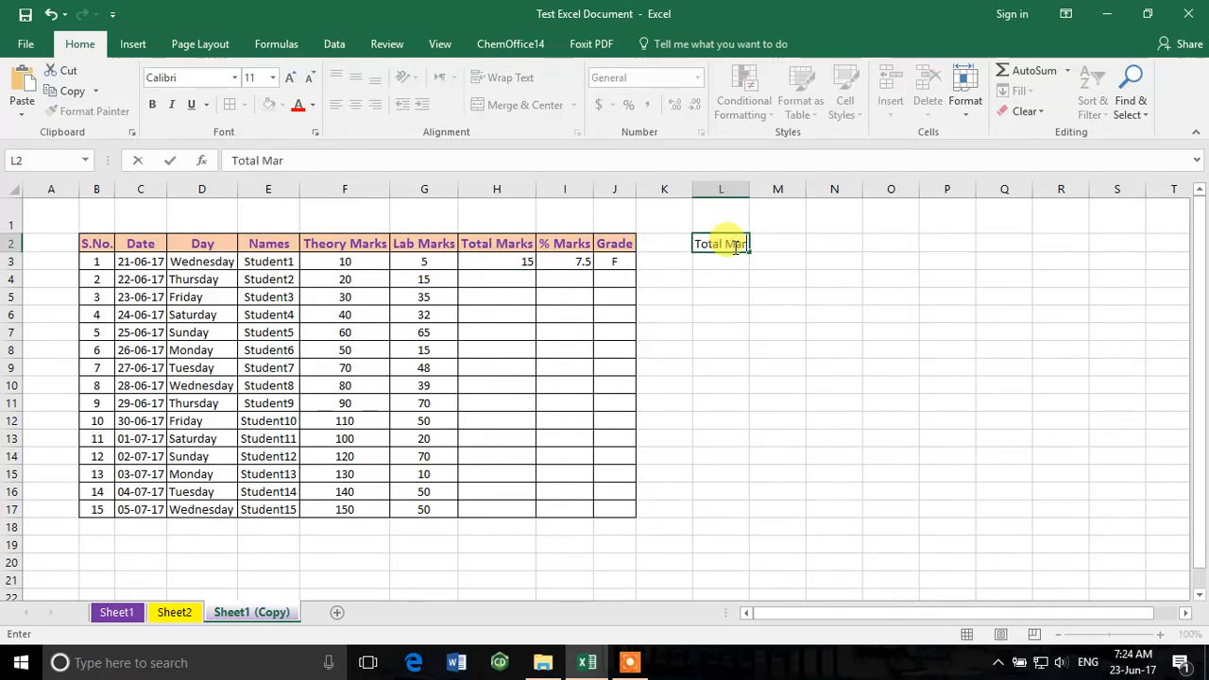
{"action": "type", "text": "ks = 200"}
{"action": "key", "text": "Return"}
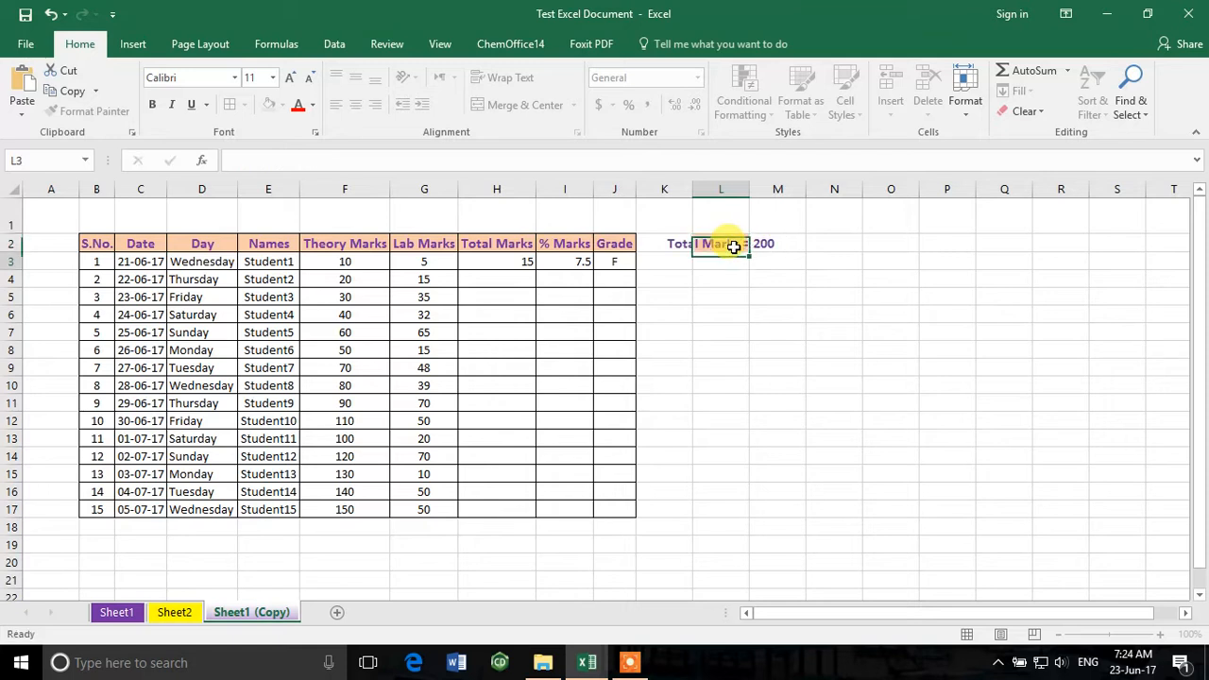
{"action": "double_click", "coordinate": [749, 188]}
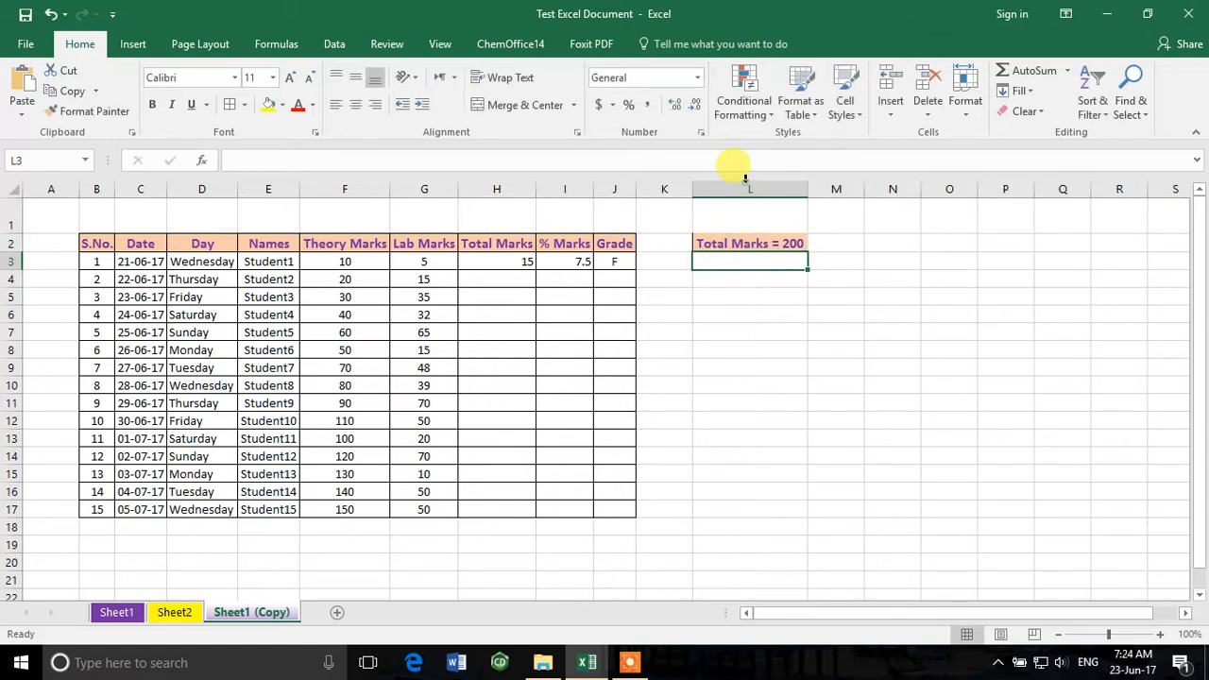
{"action": "left_click", "coordinate": [812, 438]}
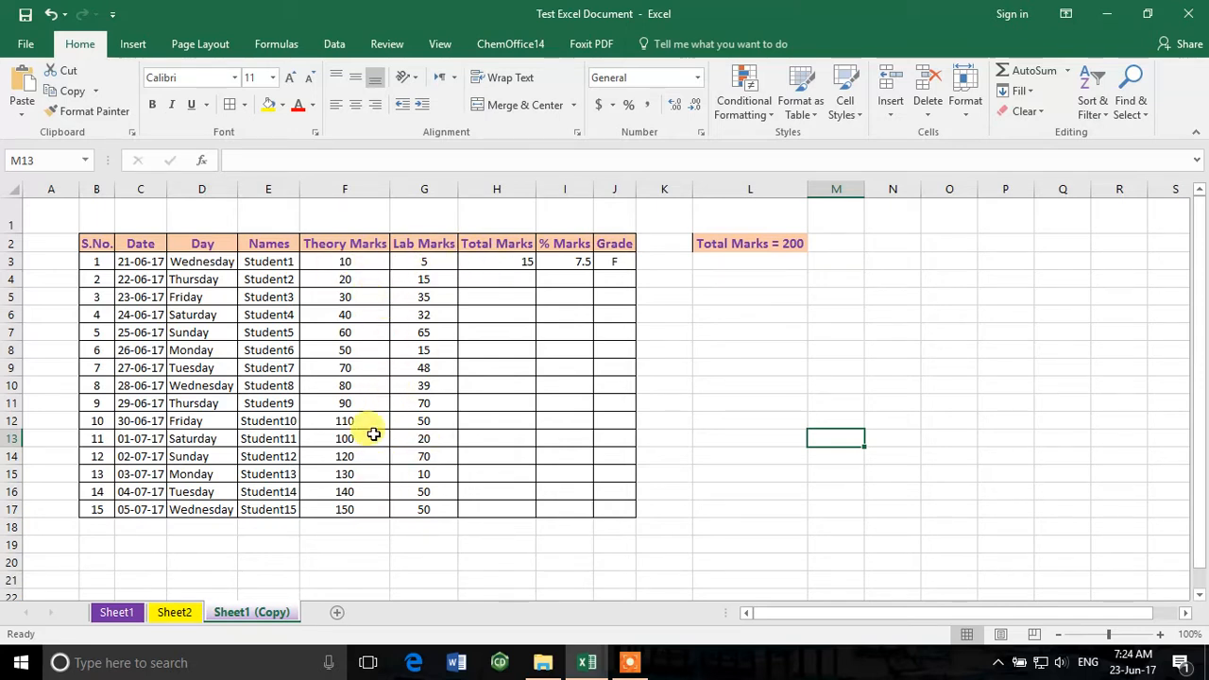
- Examine the SUM formula in H3 and the theory and lab marks in F3:G3 that it adds
{"action": "left_click", "coordinate": [512, 264]}
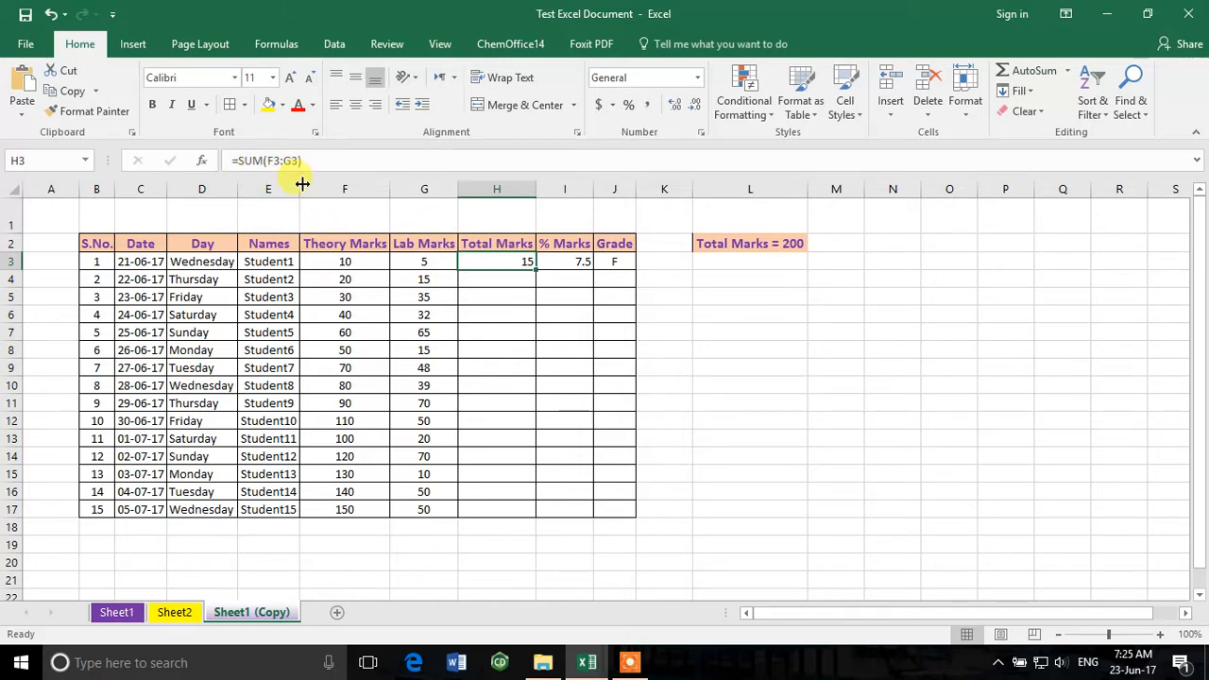
{"action": "left_click", "coordinate": [373, 264]}
{"action": "left_click", "coordinate": [422, 259]}
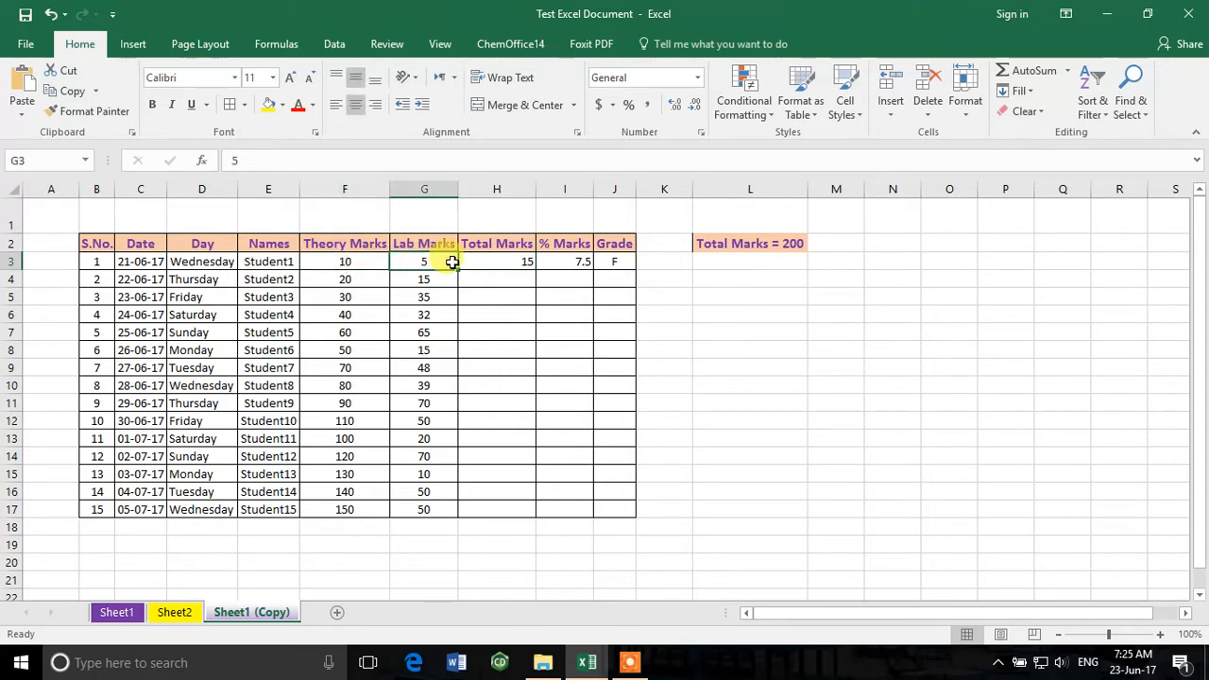
{"action": "left_click", "coordinate": [511, 264]}
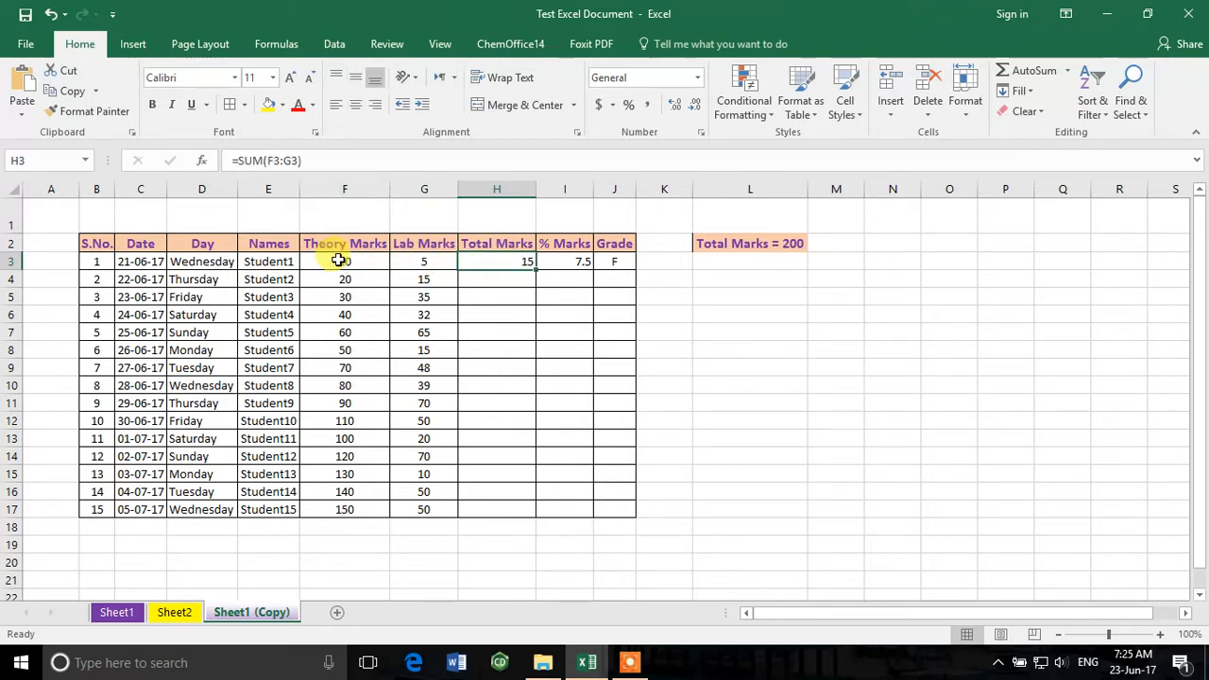
{"action": "left_click_drag", "start_coordinate": [338, 260], "coordinate": [424, 262]}
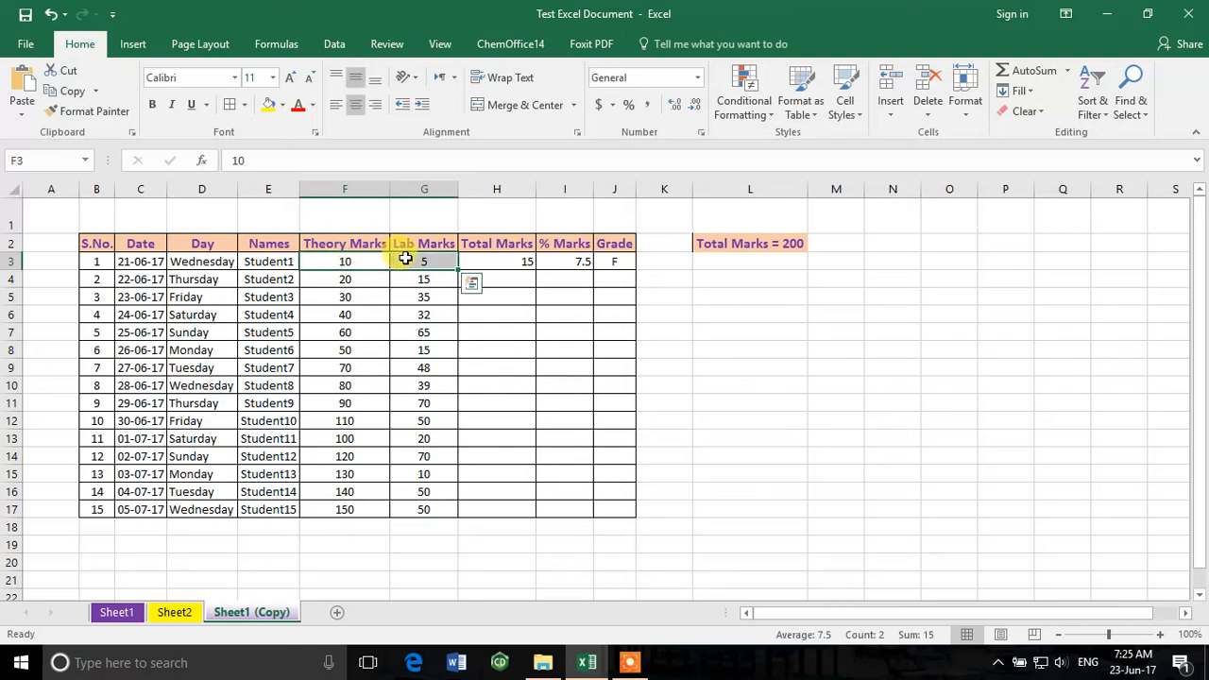
{"action": "left_click", "coordinate": [510, 262]}
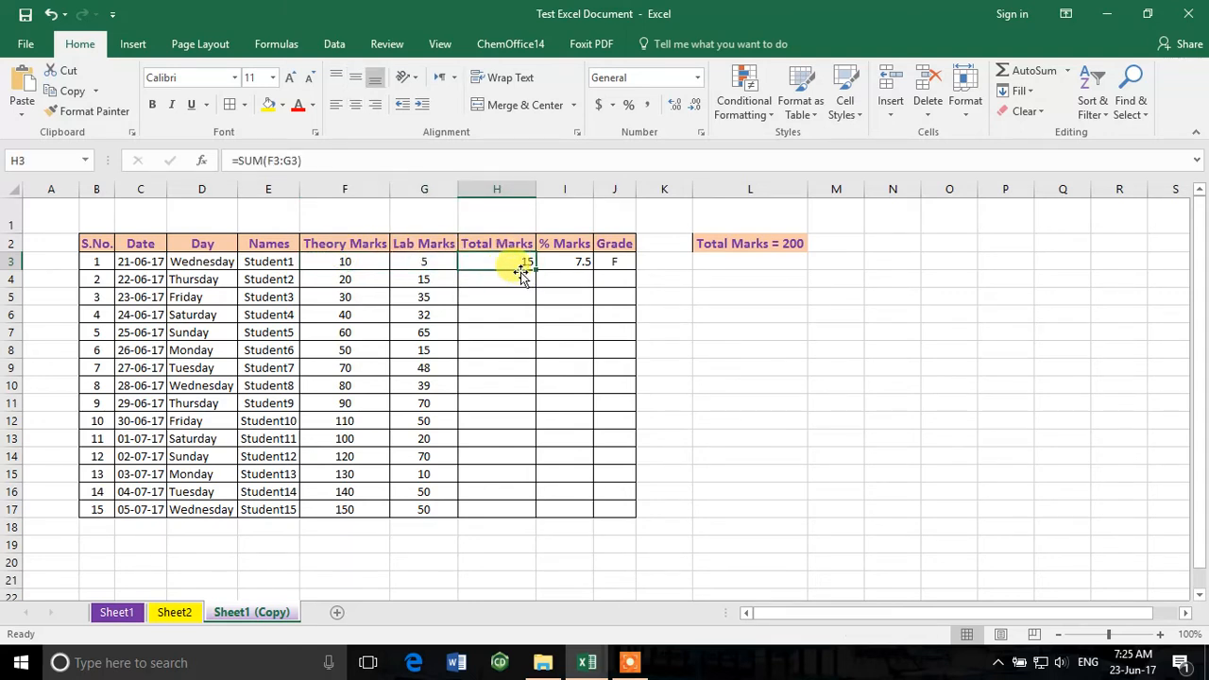
- Fill the total formula from H3 down to H17 and centre the filled cells horizontally and vertically
{"action": "left_click", "coordinate": [507, 509]}
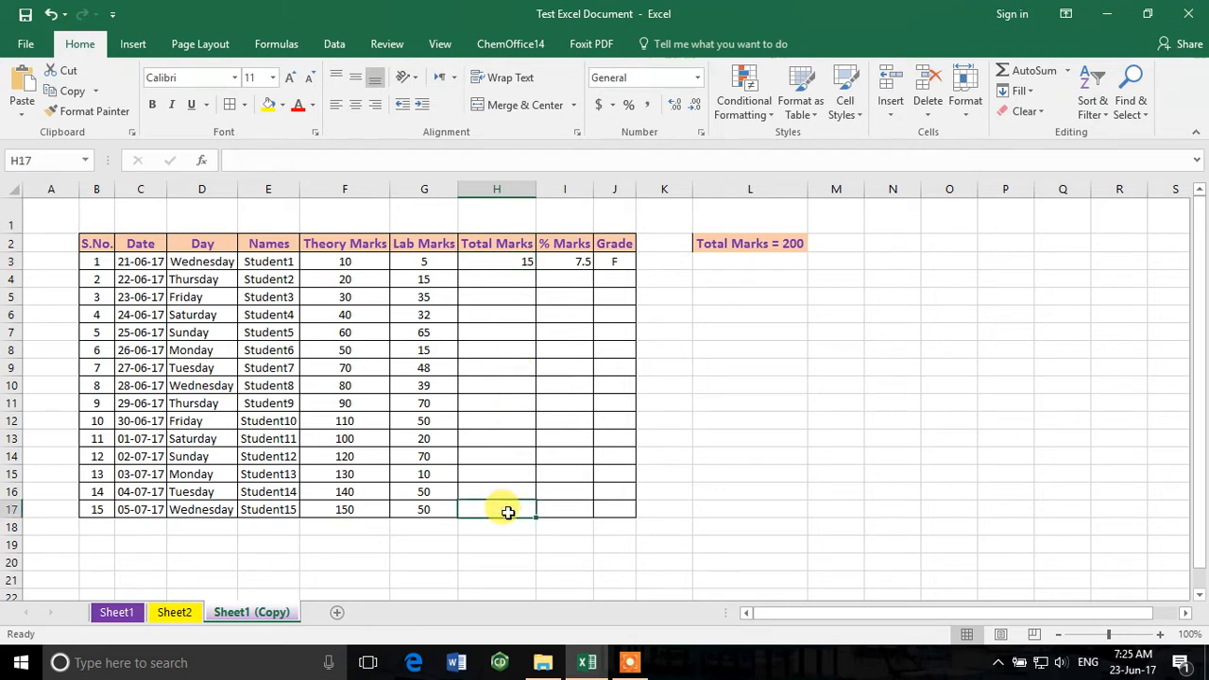
{"action": "left_click", "coordinate": [526, 263]}
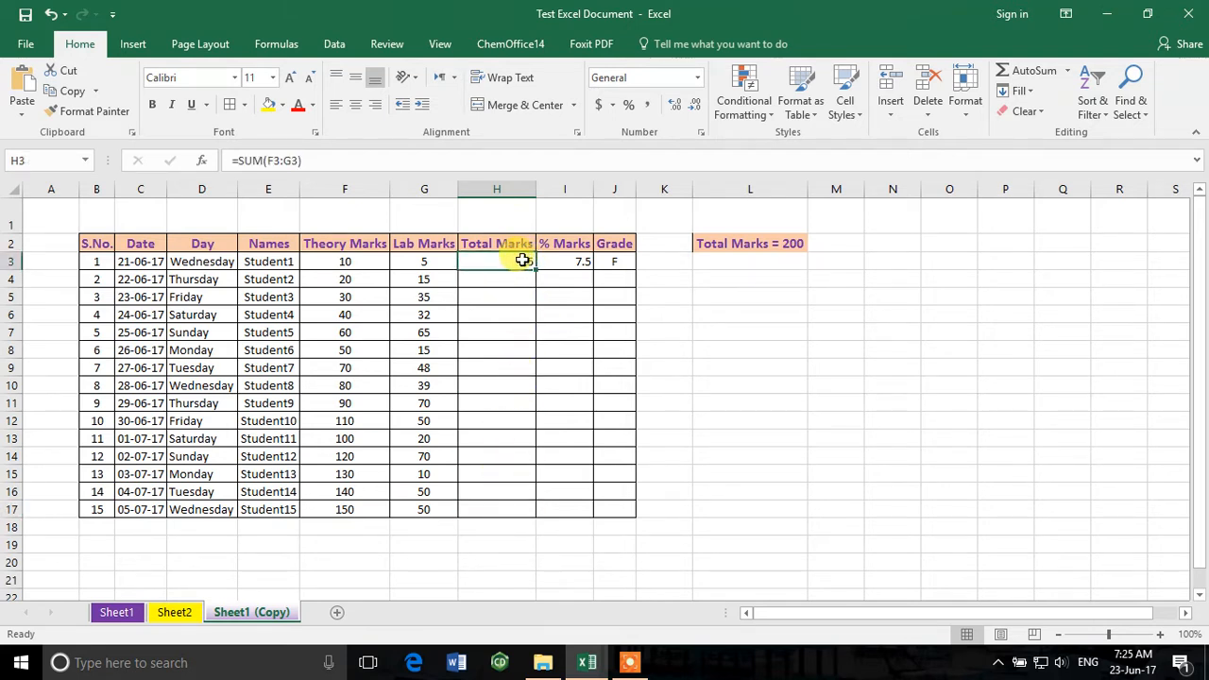
{"action": "left_click_drag", "start_coordinate": [535, 270], "coordinate": [513, 510]}
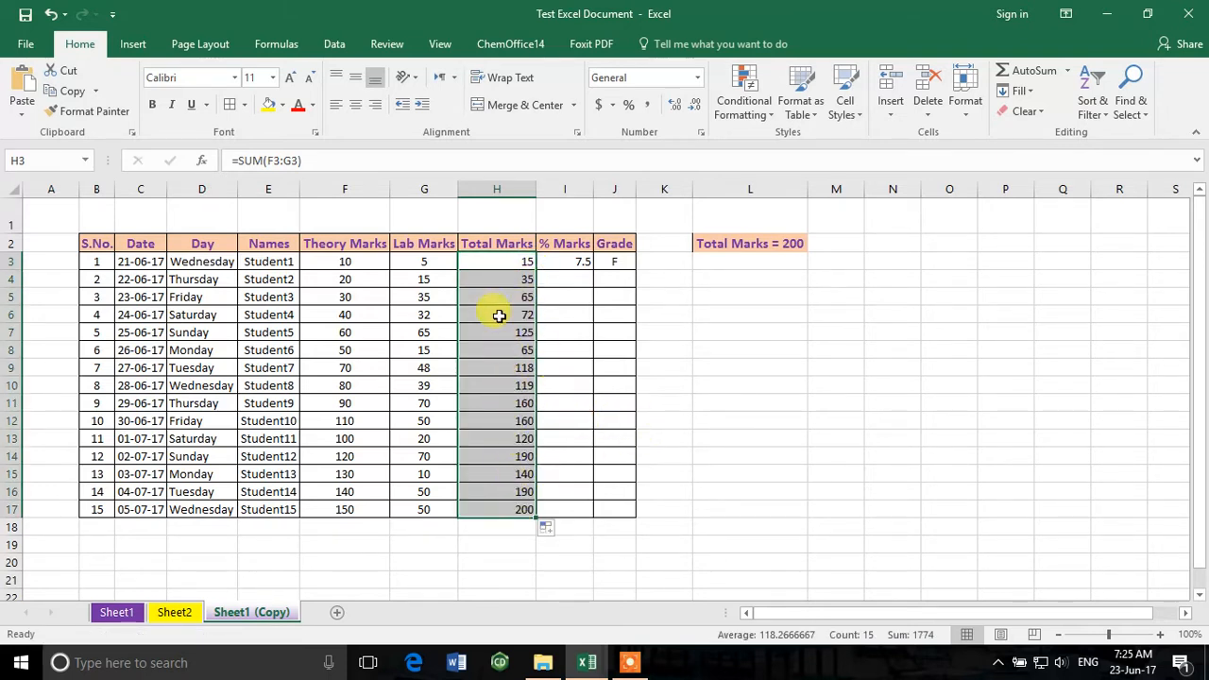
{"action": "left_click", "coordinate": [357, 79]}
{"action": "left_click", "coordinate": [356, 108]}
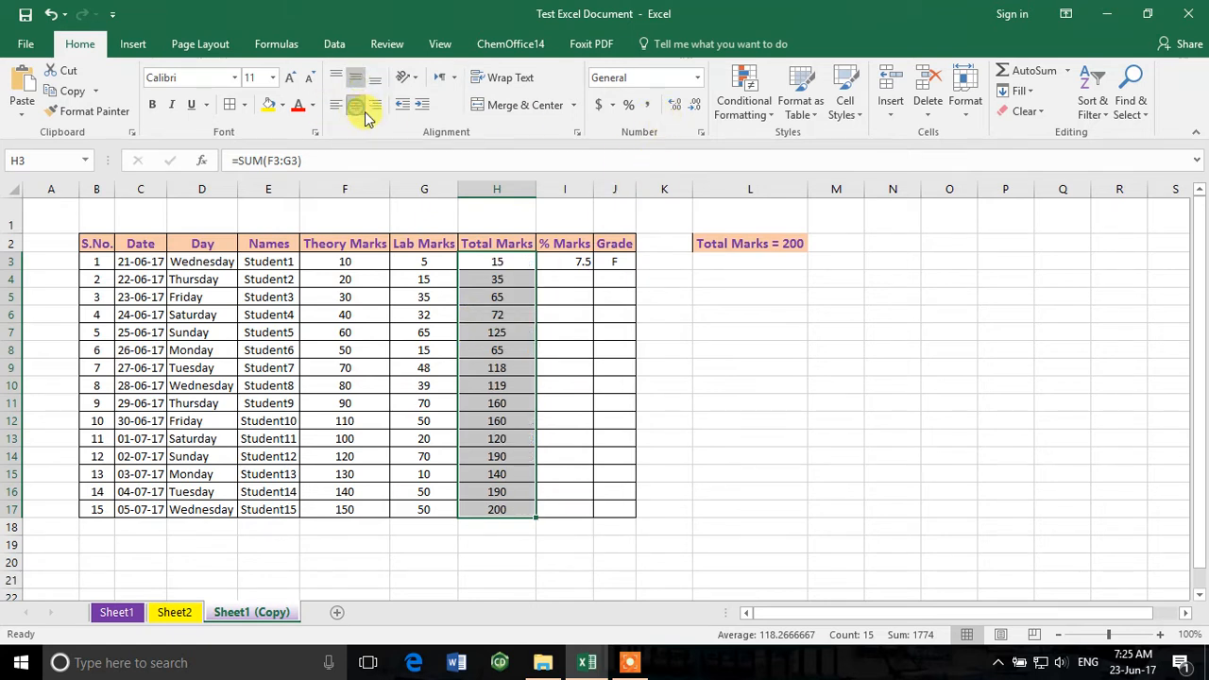
{"action": "left_click", "coordinate": [477, 389]}
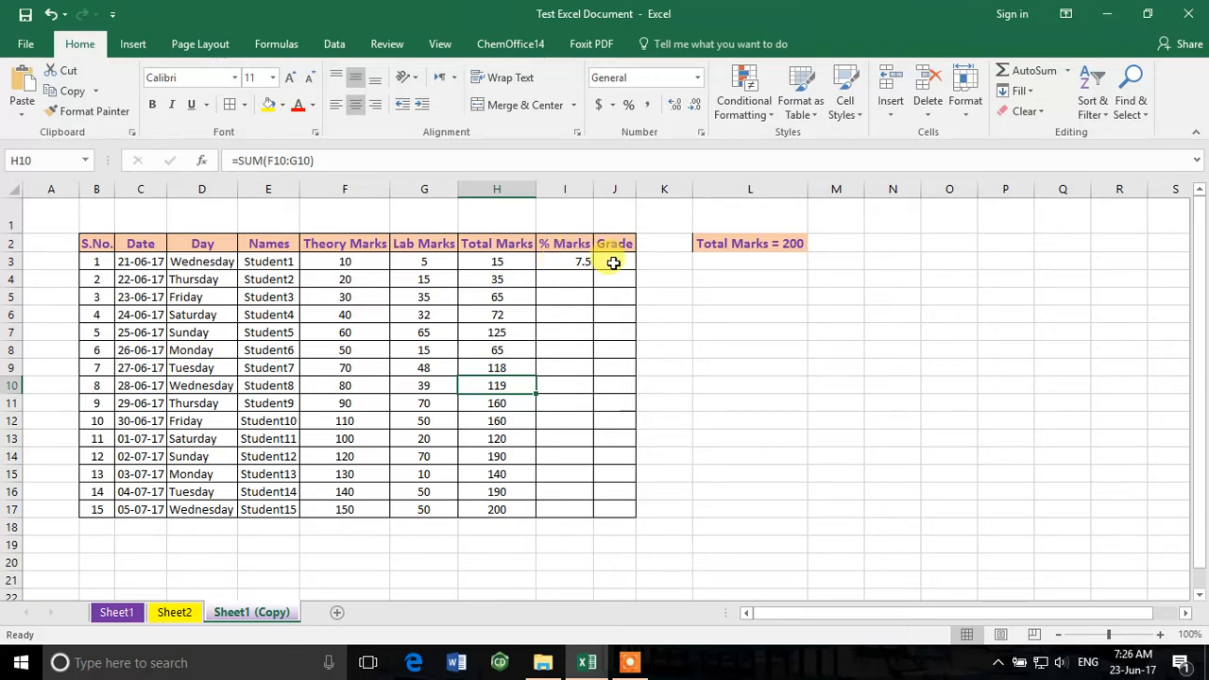
- Change the header in H2 to "Total Obtained Marks" and fit column H's width to it
{"action": "left_click", "coordinate": [571, 263]}
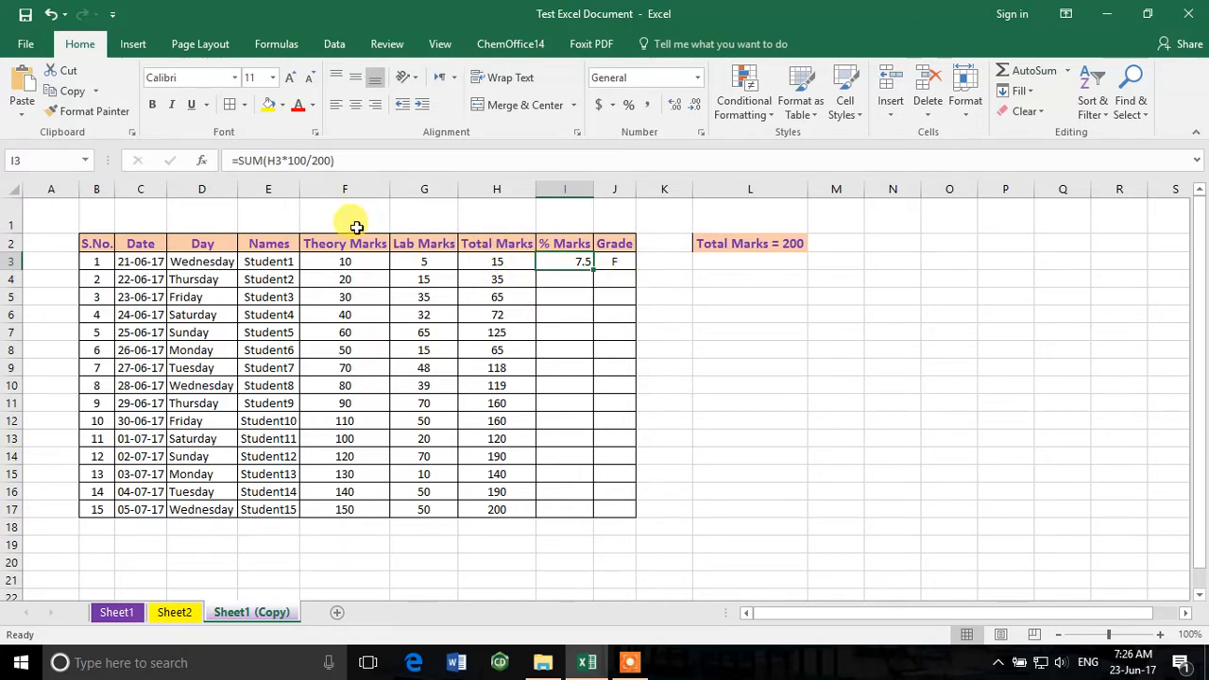
{"action": "left_click", "coordinate": [507, 261]}
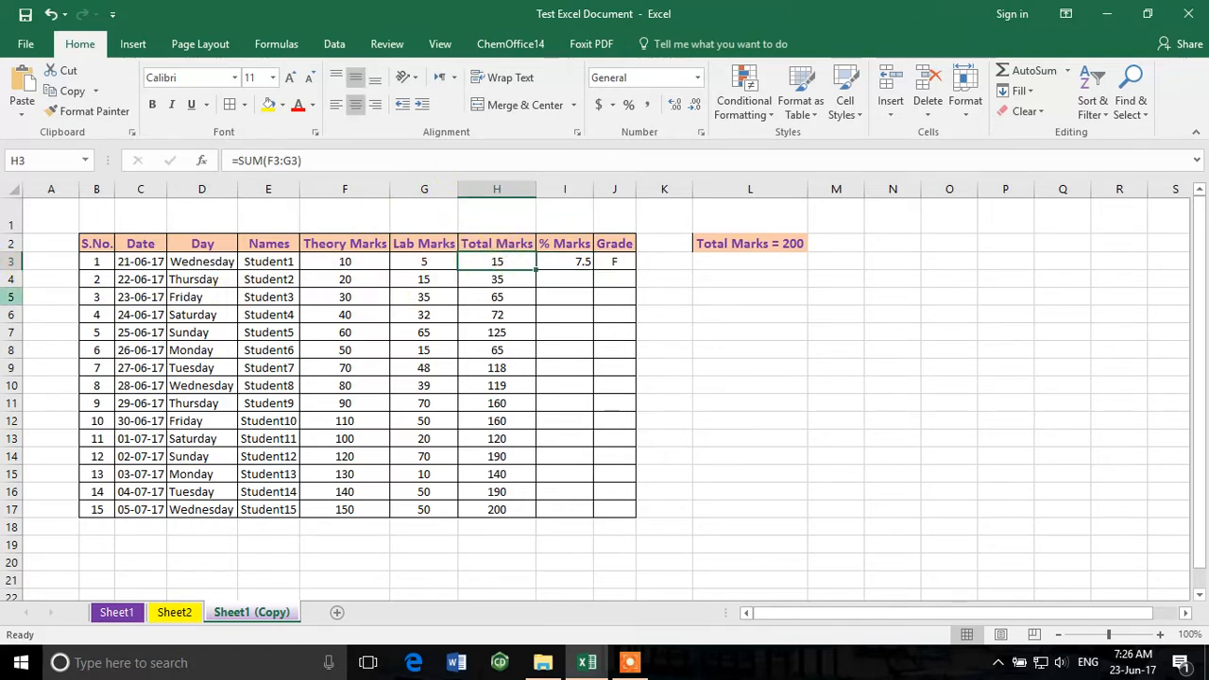
{"action": "double_click", "coordinate": [494, 243]}
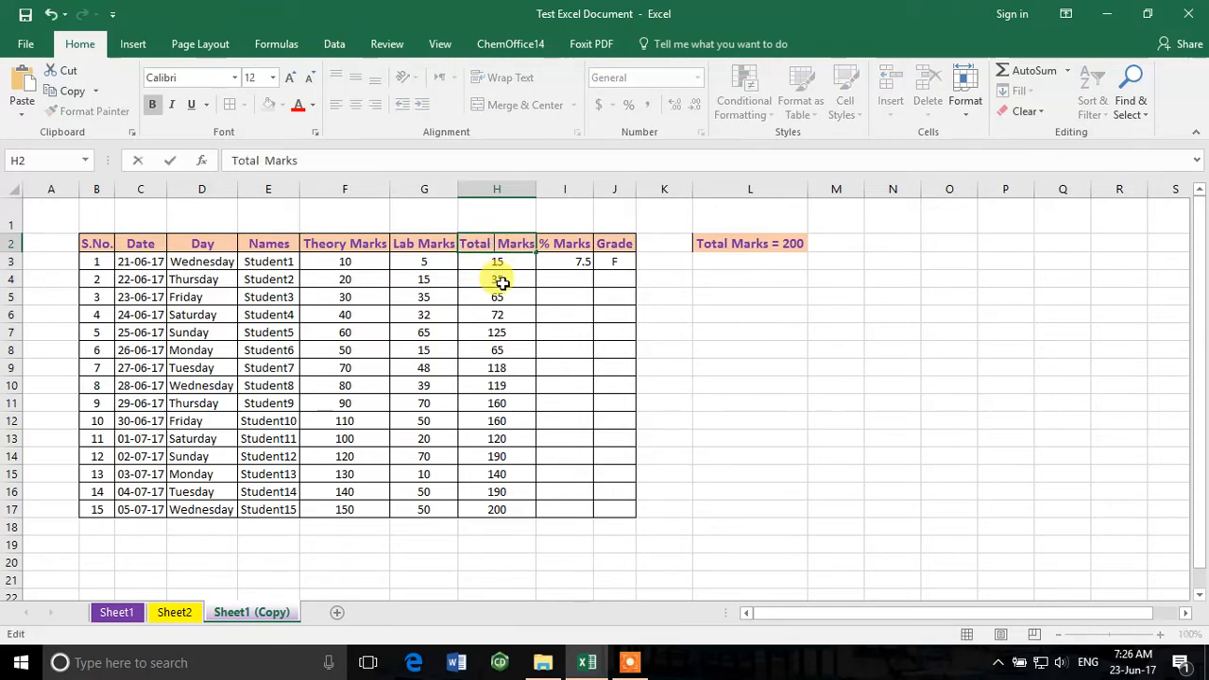
{"action": "type", "text": "Obtained"}
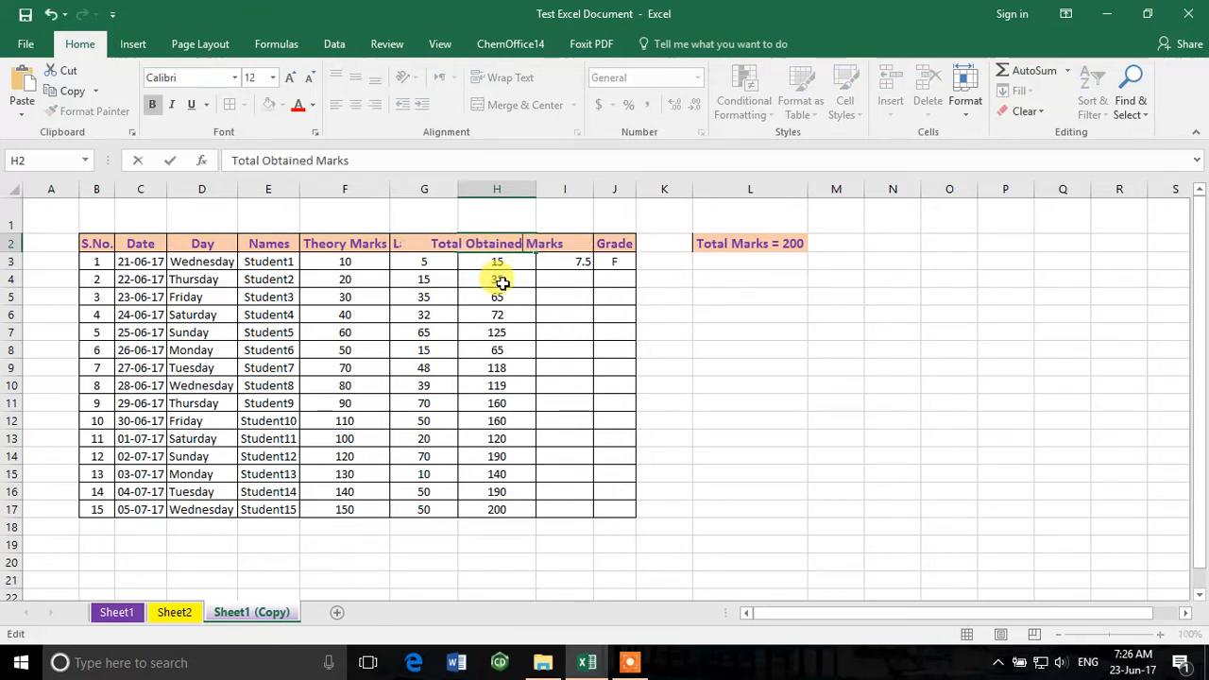
{"action": "key", "text": "Return"}
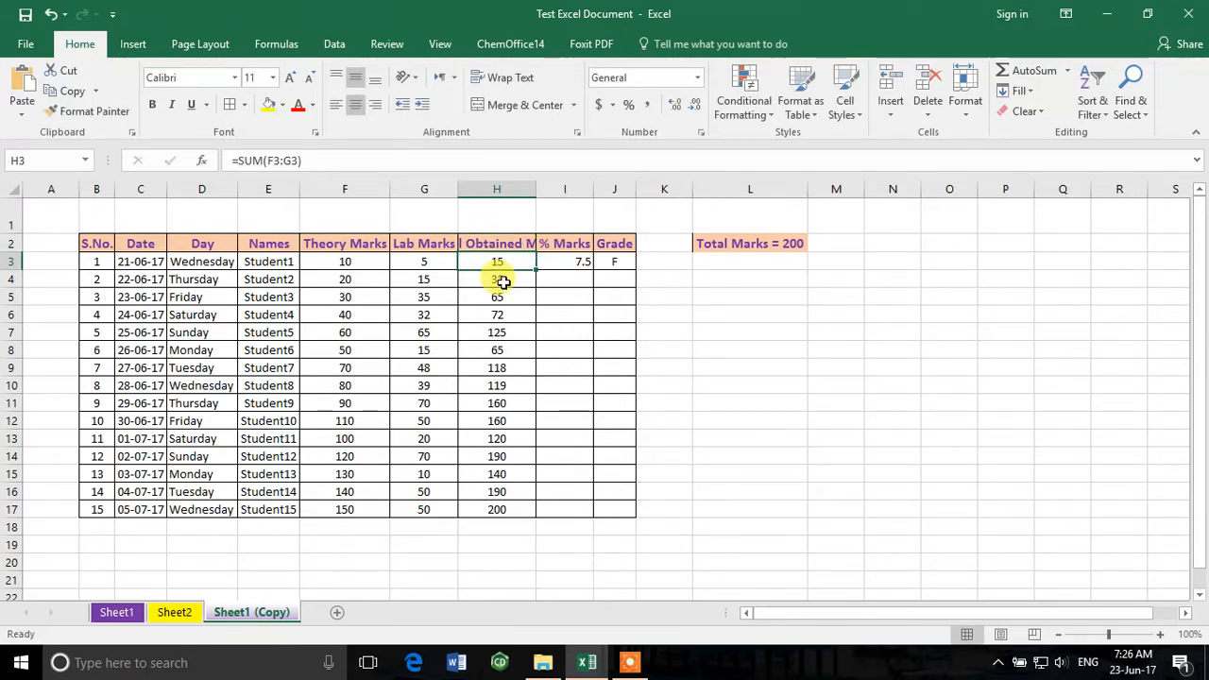
{"action": "double_click", "coordinate": [536, 188]}
{"action": "left_click", "coordinate": [483, 401]}
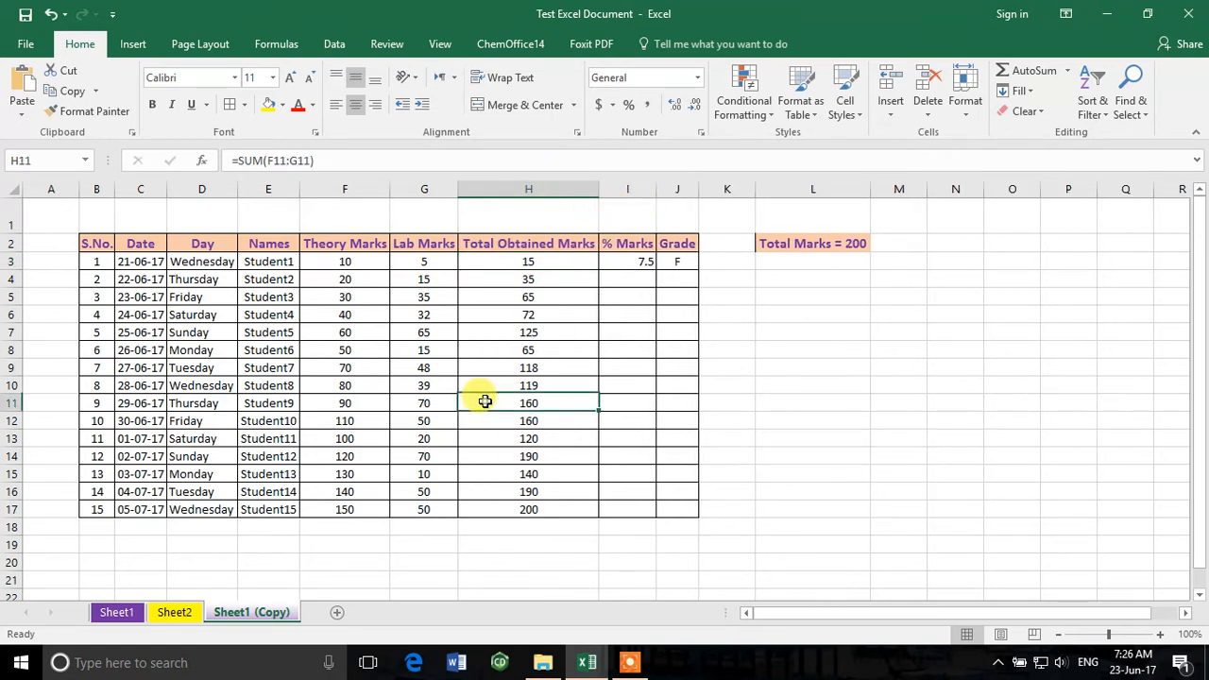
- Narrow column F and increase row 2's height so the "Theory Marks" header wraps onto two lines
{"action": "left_click", "coordinate": [527, 244]}
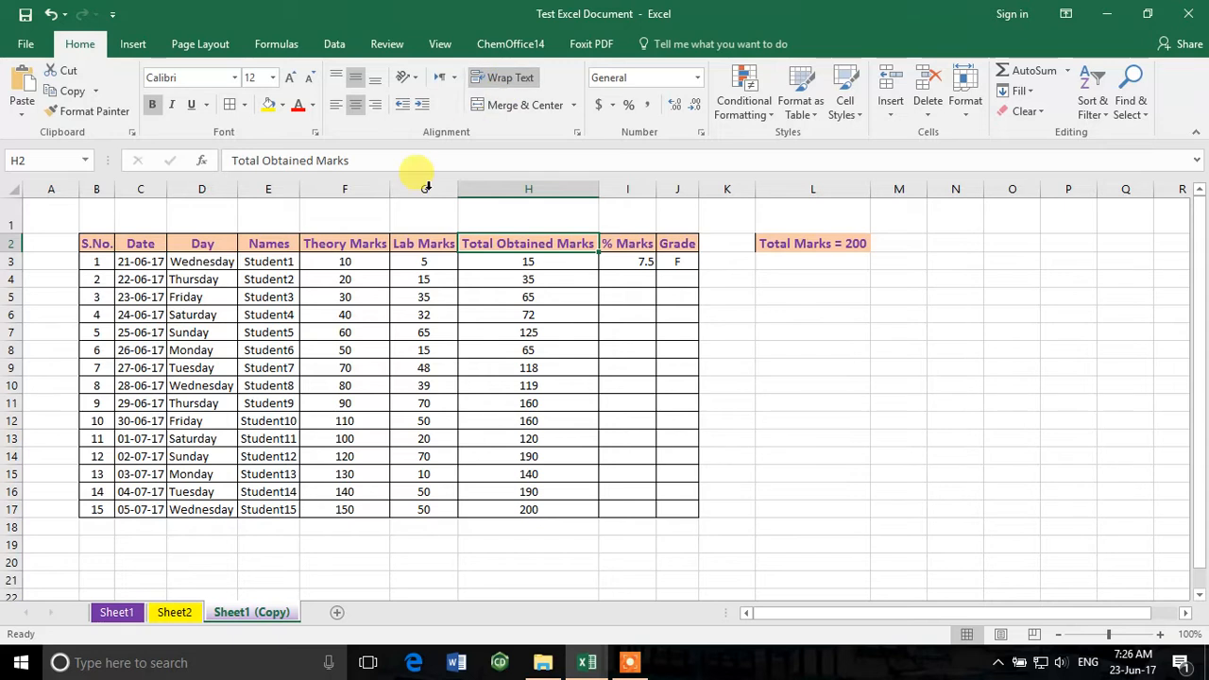
{"action": "left_click", "coordinate": [340, 241]}
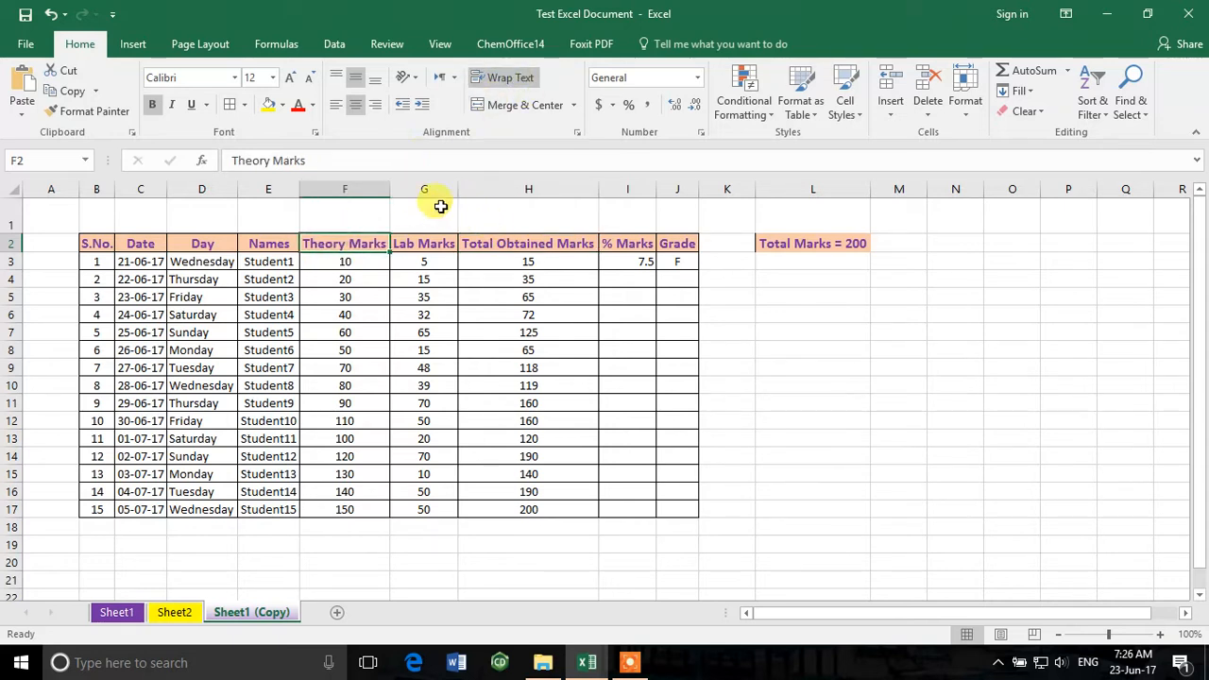
{"action": "left_click_drag", "start_coordinate": [389, 189], "coordinate": [360, 188]}
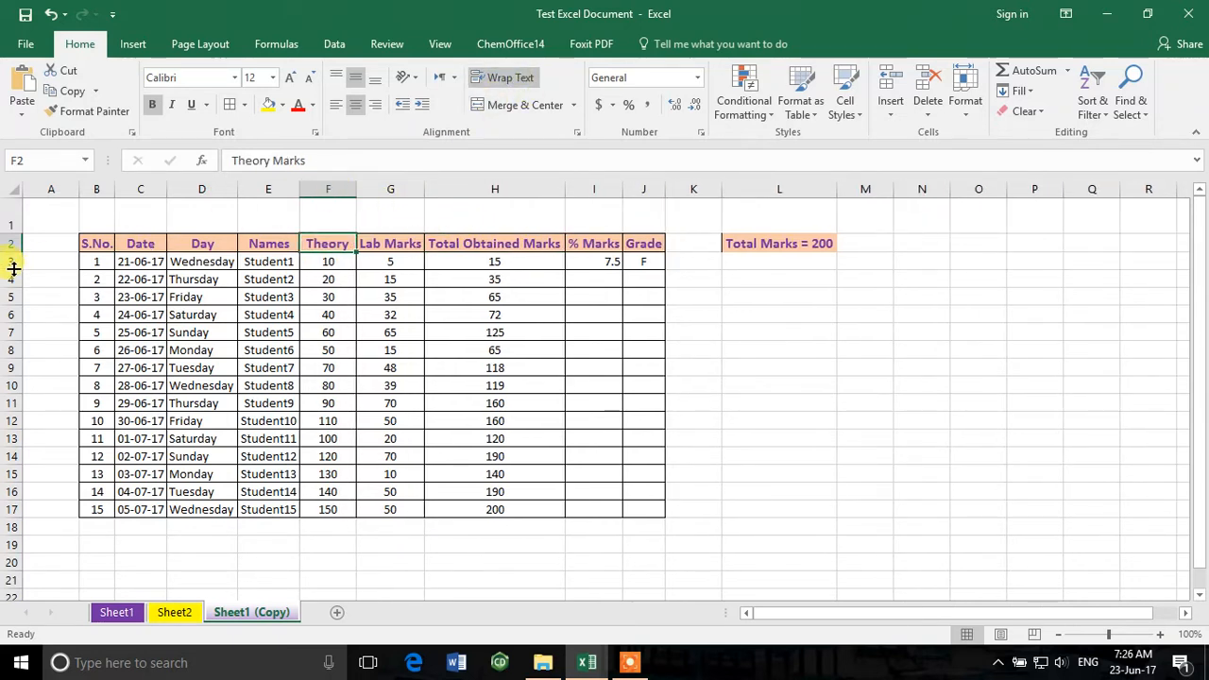
{"action": "left_click_drag", "start_coordinate": [11, 252], "coordinate": [11, 272]}
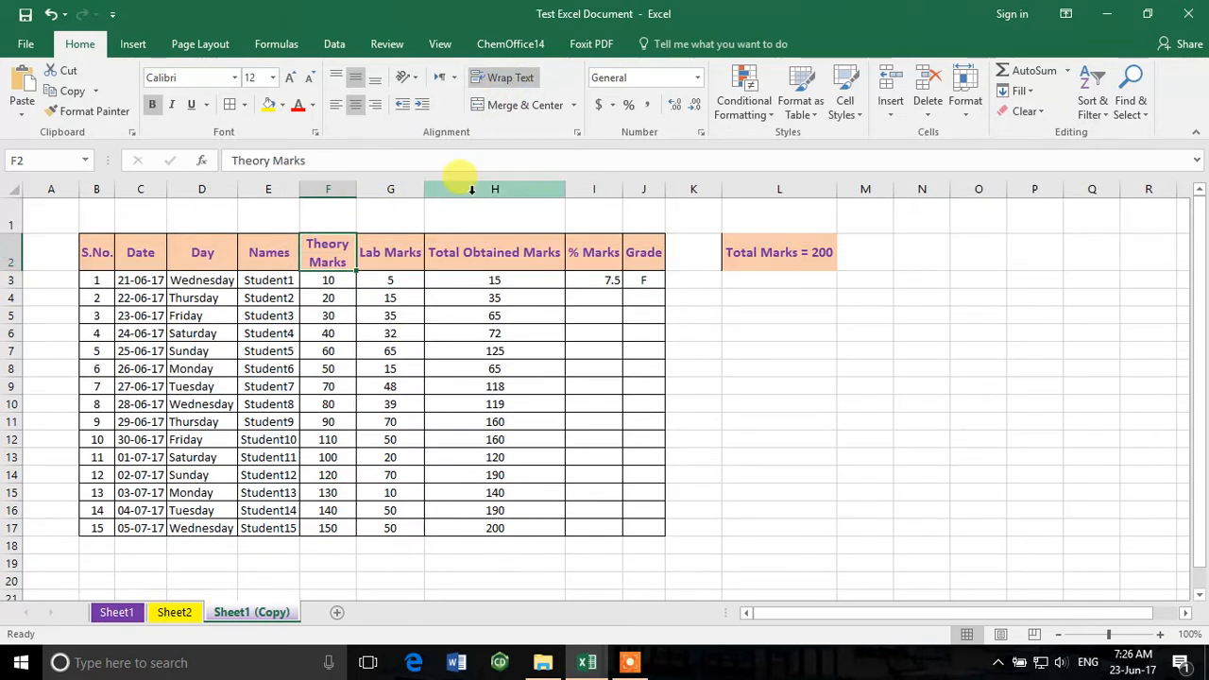
- Narrow column H so its header wraps onto two lines, and autofit the widths of columns H, I and F
{"action": "left_click_drag", "start_coordinate": [567, 181], "coordinate": [525, 189]}
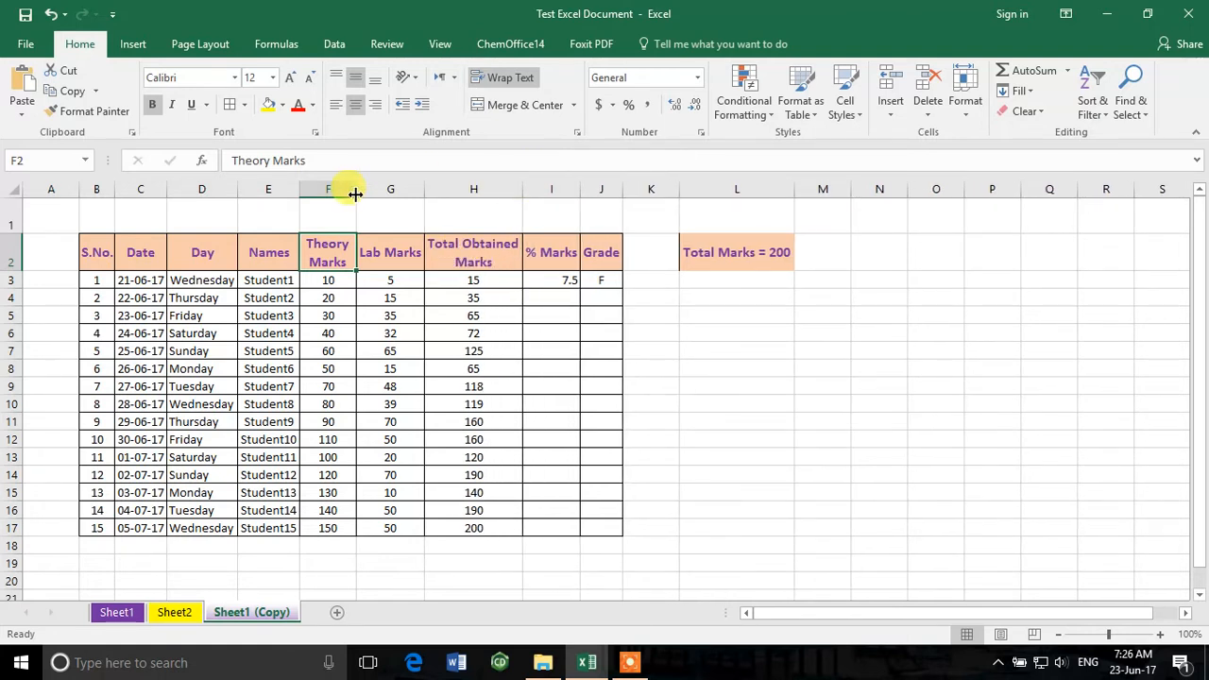
{"action": "double_click", "coordinate": [521, 185]}
{"action": "double_click", "coordinate": [575, 189]}
{"action": "double_click", "coordinate": [356, 188]}
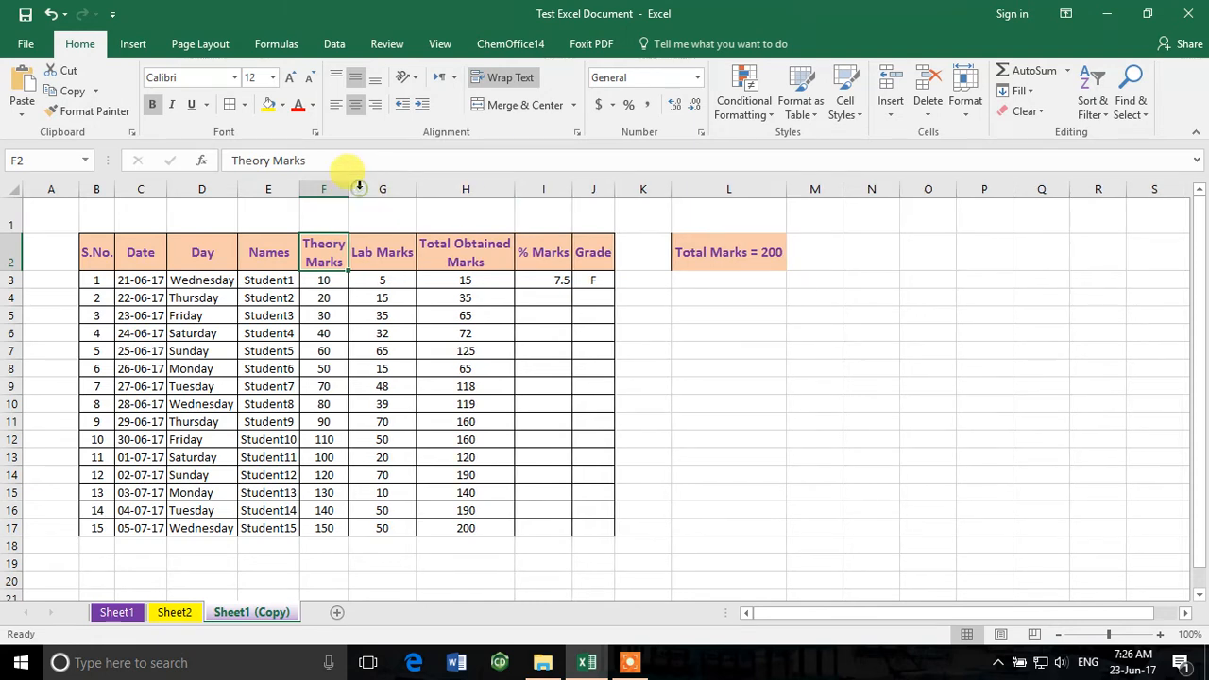
- Narrow column G and apply Wrap Text to the "Lab Marks" header in G2
{"action": "left_click_drag", "start_coordinate": [418, 187], "coordinate": [399, 187]}
{"action": "left_click", "coordinate": [378, 225]}
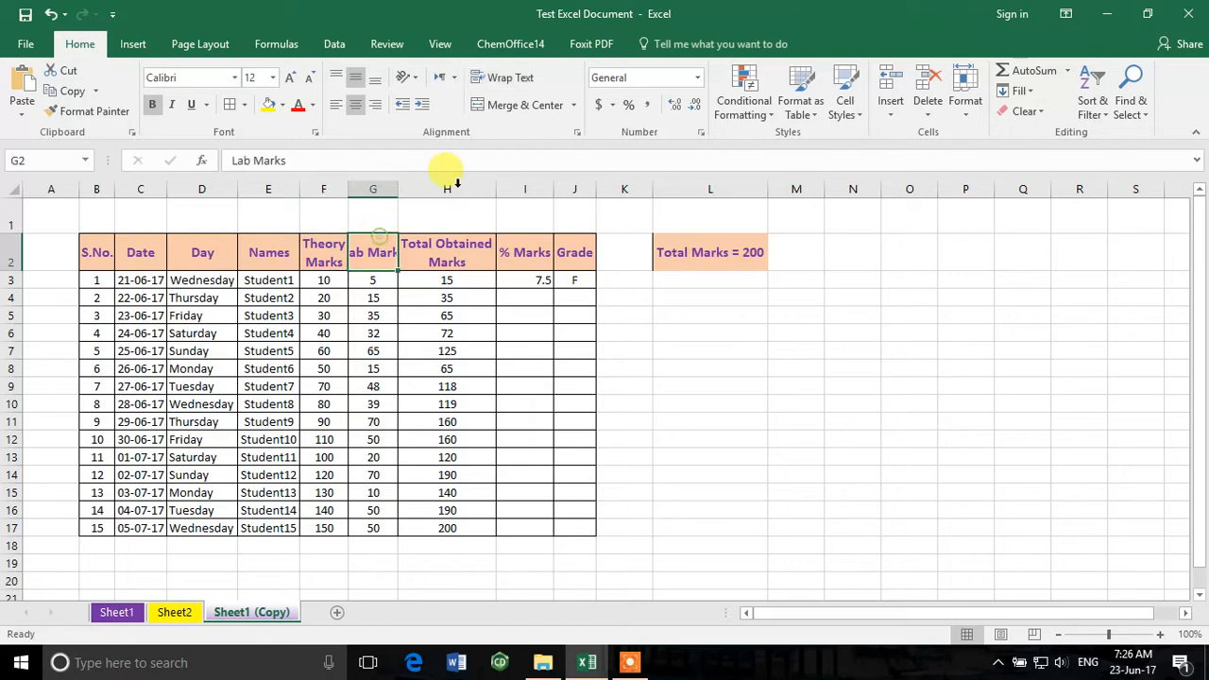
{"action": "left_click", "coordinate": [506, 78]}
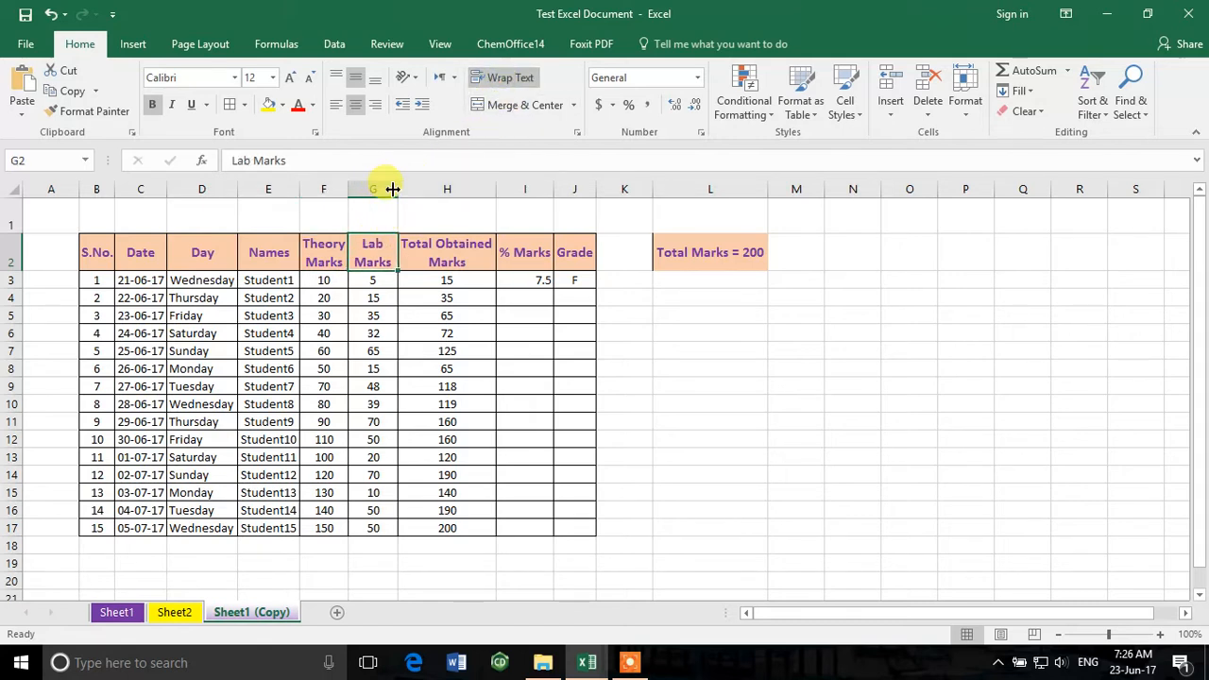
{"action": "left_click_drag", "start_coordinate": [395, 188], "coordinate": [390, 188]}
{"action": "left_click", "coordinate": [480, 352]}
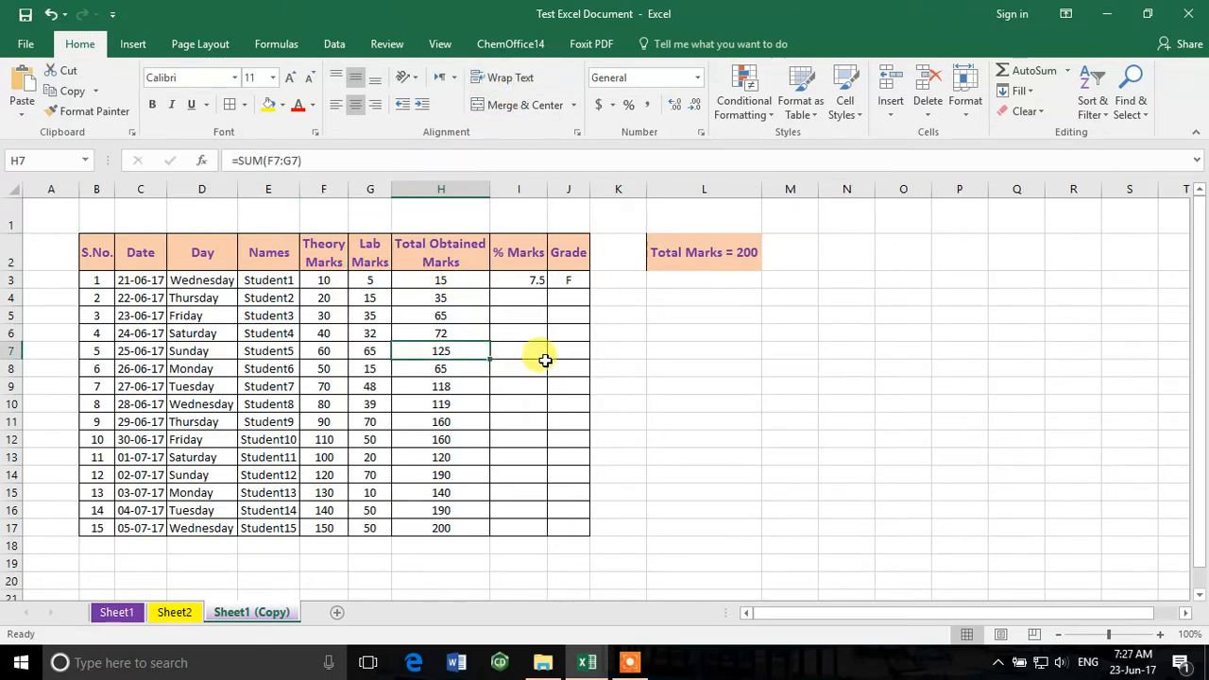
- Centre the percentage in I3 horizontally and vertically, and fill its formula down through I17
{"action": "left_click", "coordinate": [533, 280]}
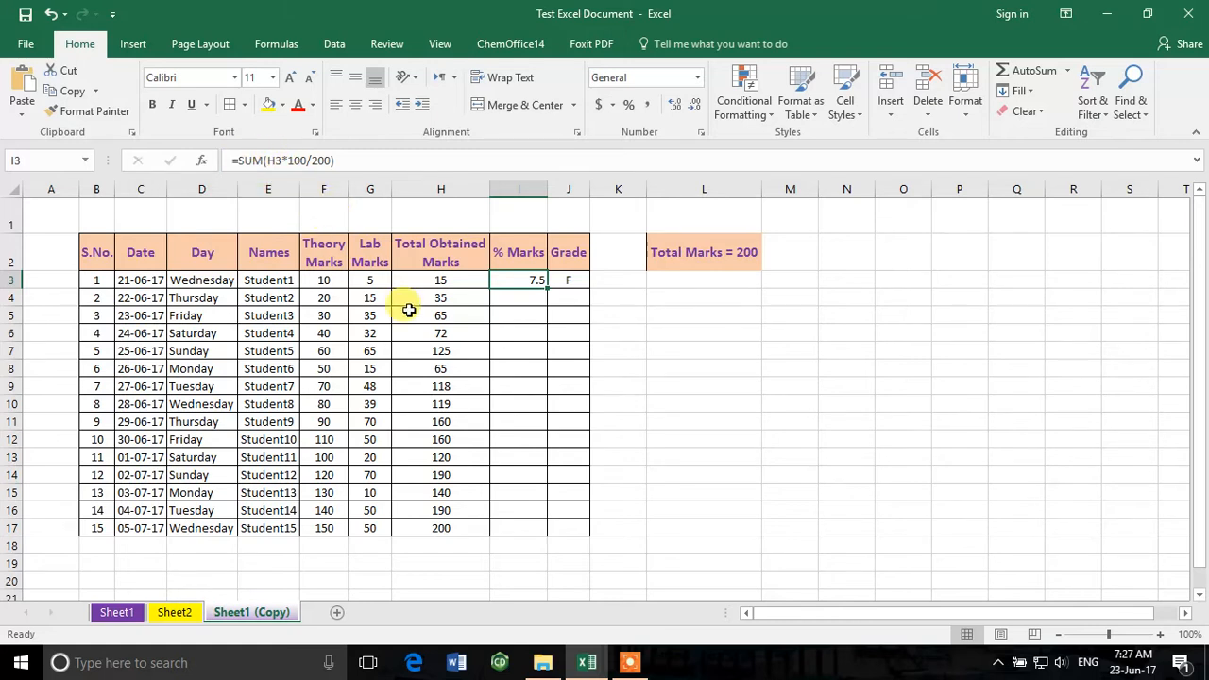
{"action": "left_click", "coordinate": [355, 78]}
{"action": "left_click", "coordinate": [355, 104]}
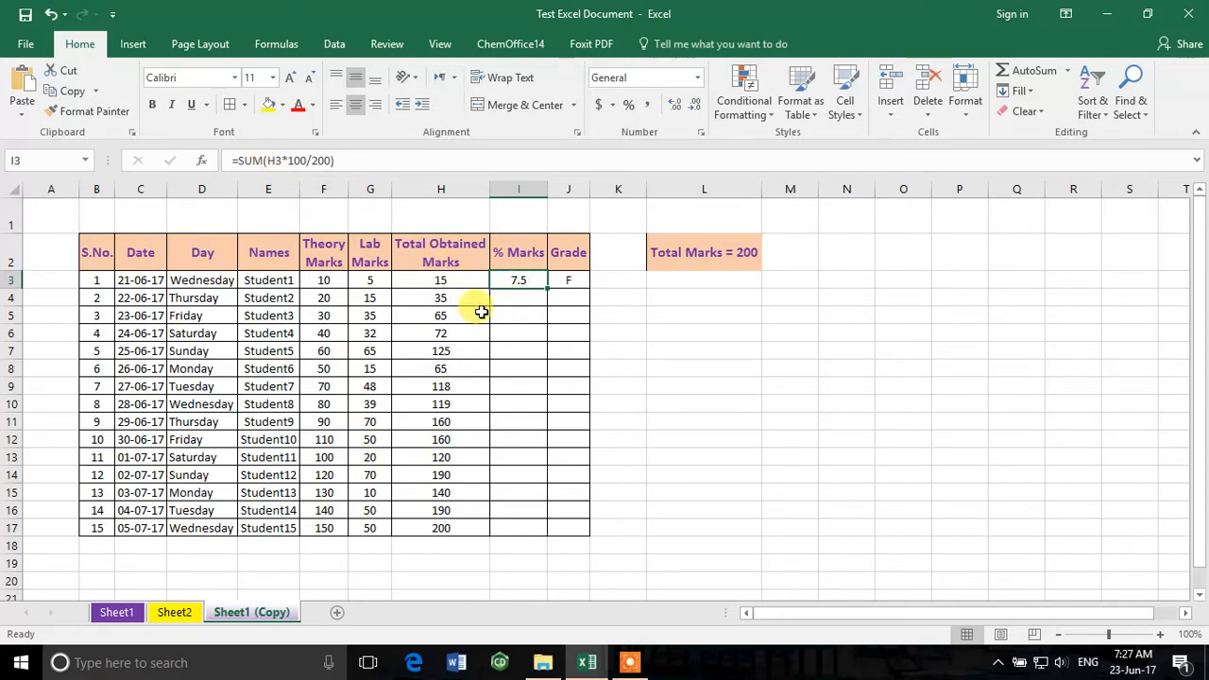
{"action": "left_click_drag", "start_coordinate": [547, 287], "coordinate": [539, 532]}
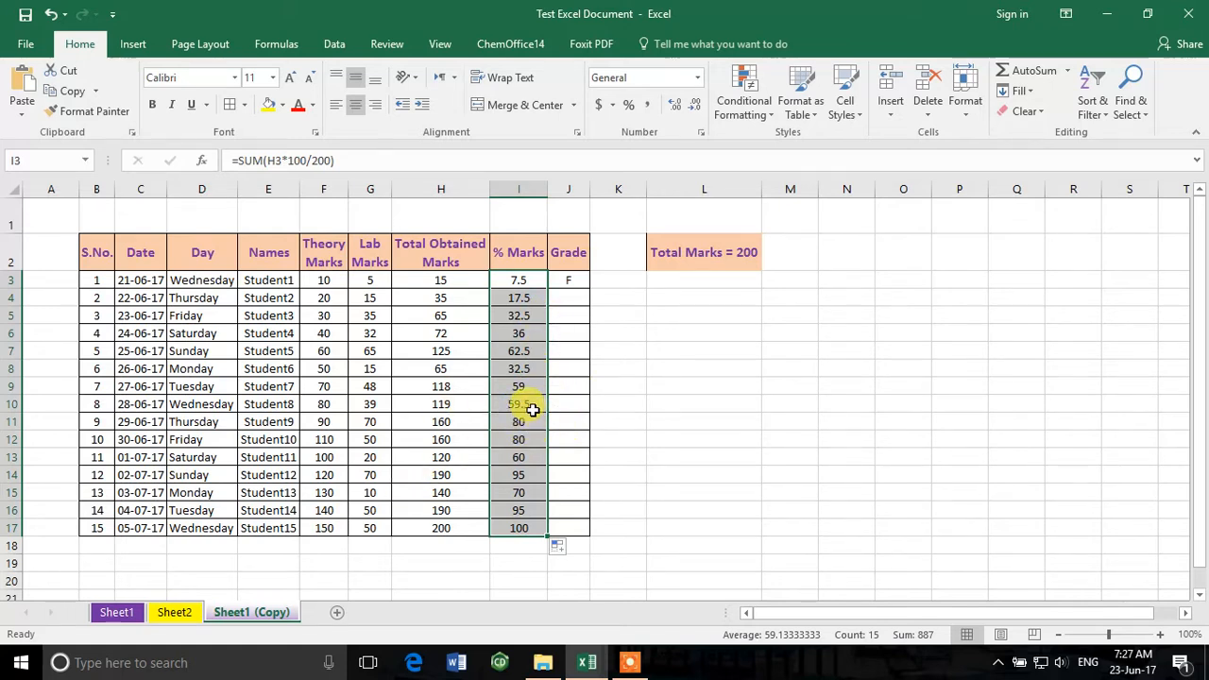
- Format the percentages in I3:I17 to show two decimal places
{"action": "left_click", "coordinate": [673, 105]}
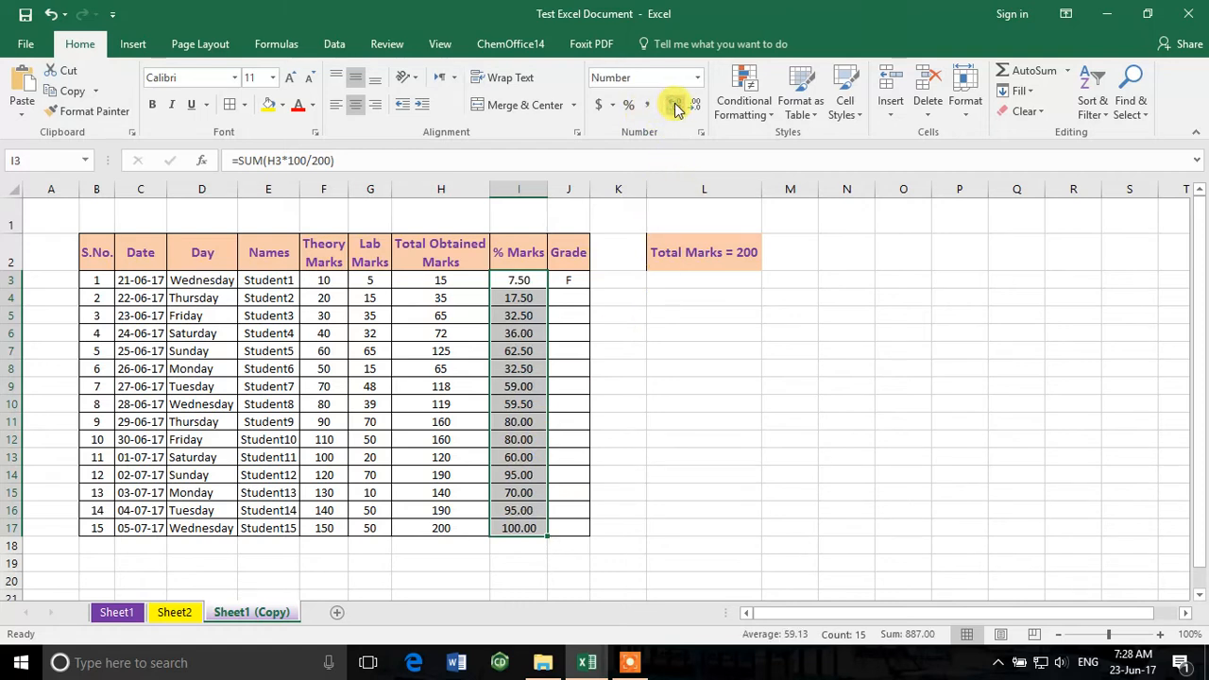
{"action": "left_click", "coordinate": [693, 107]}
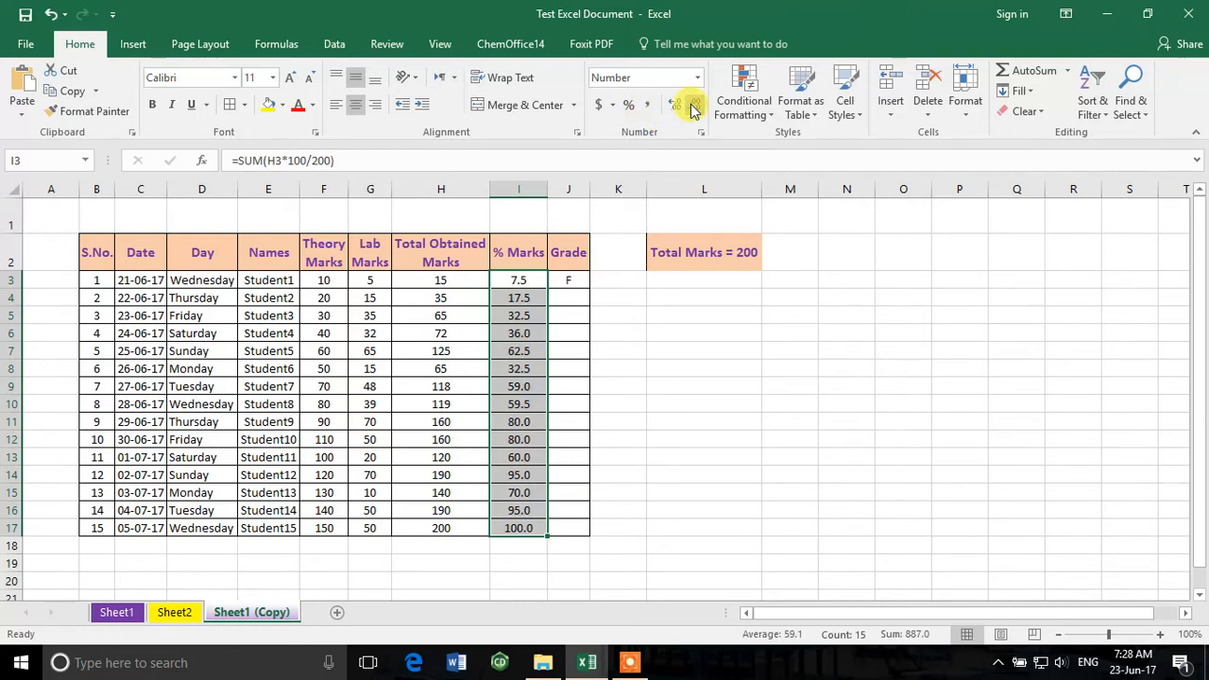
{"action": "left_click", "coordinate": [575, 439]}
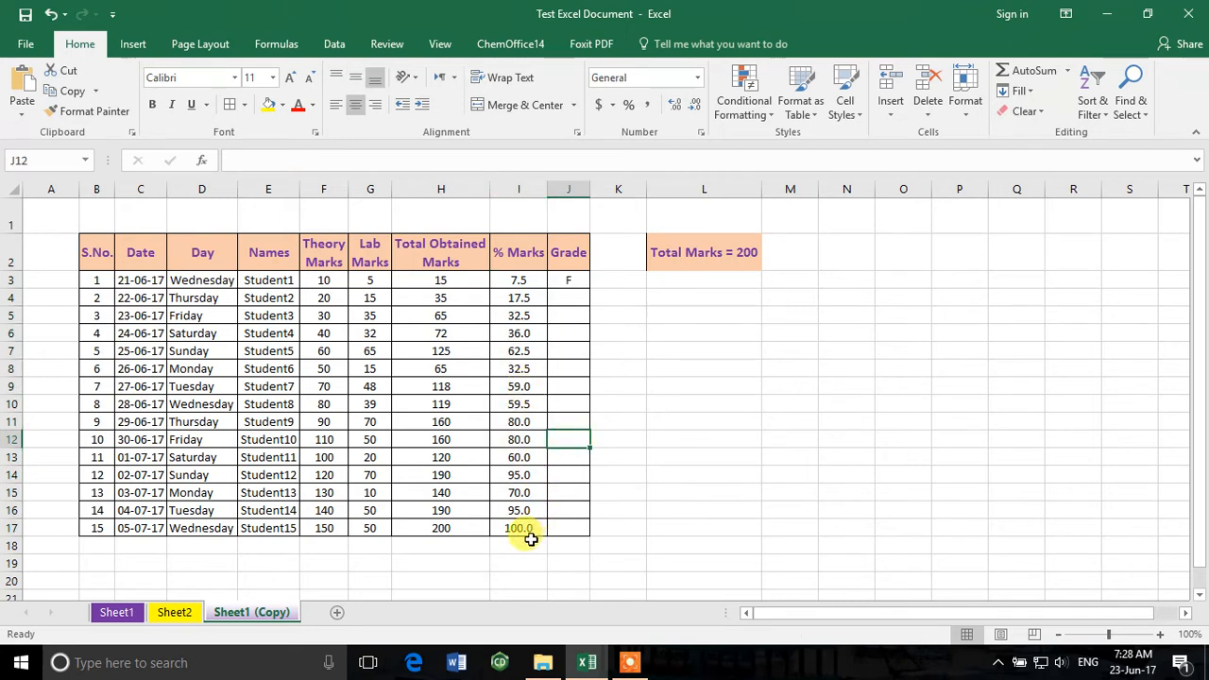
{"action": "left_click_drag", "start_coordinate": [532, 280], "coordinate": [526, 526]}
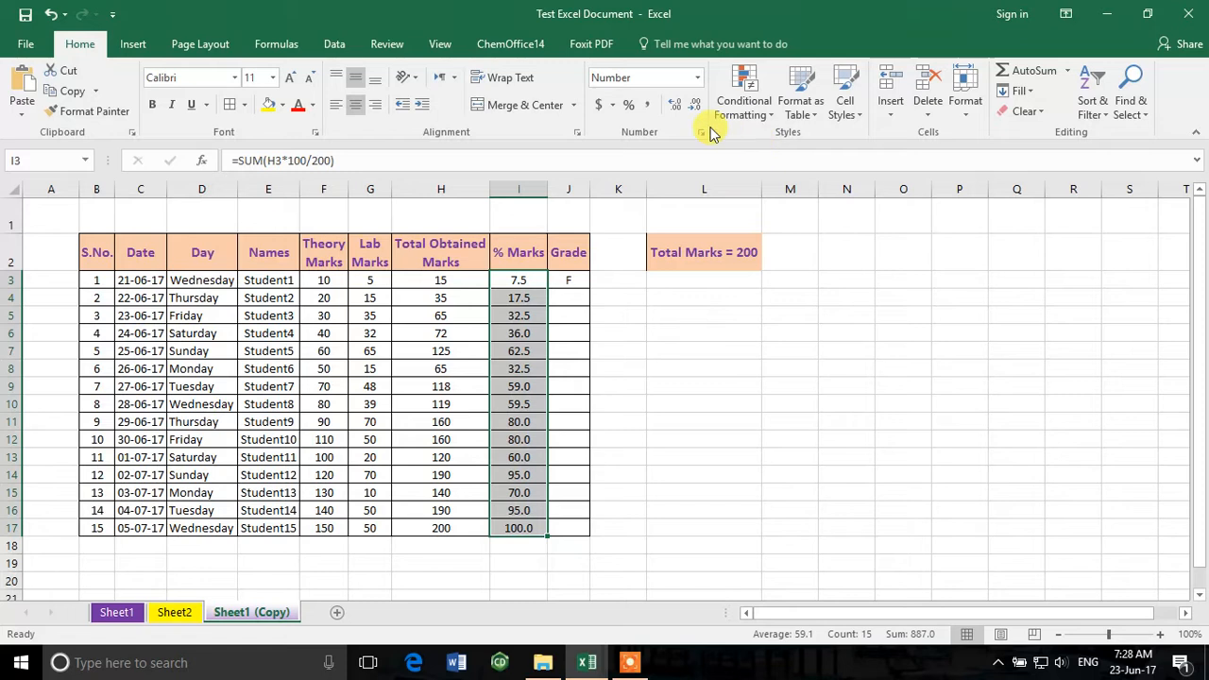
{"action": "left_click", "coordinate": [674, 104]}
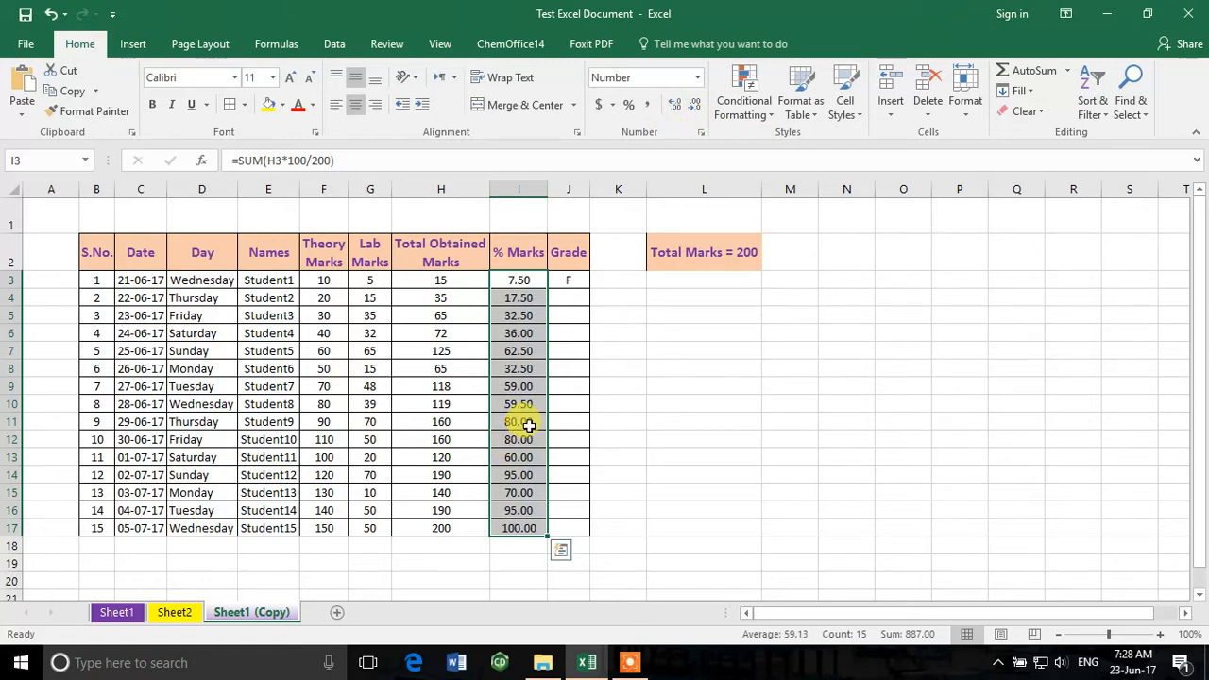
{"action": "left_click", "coordinate": [529, 425]}
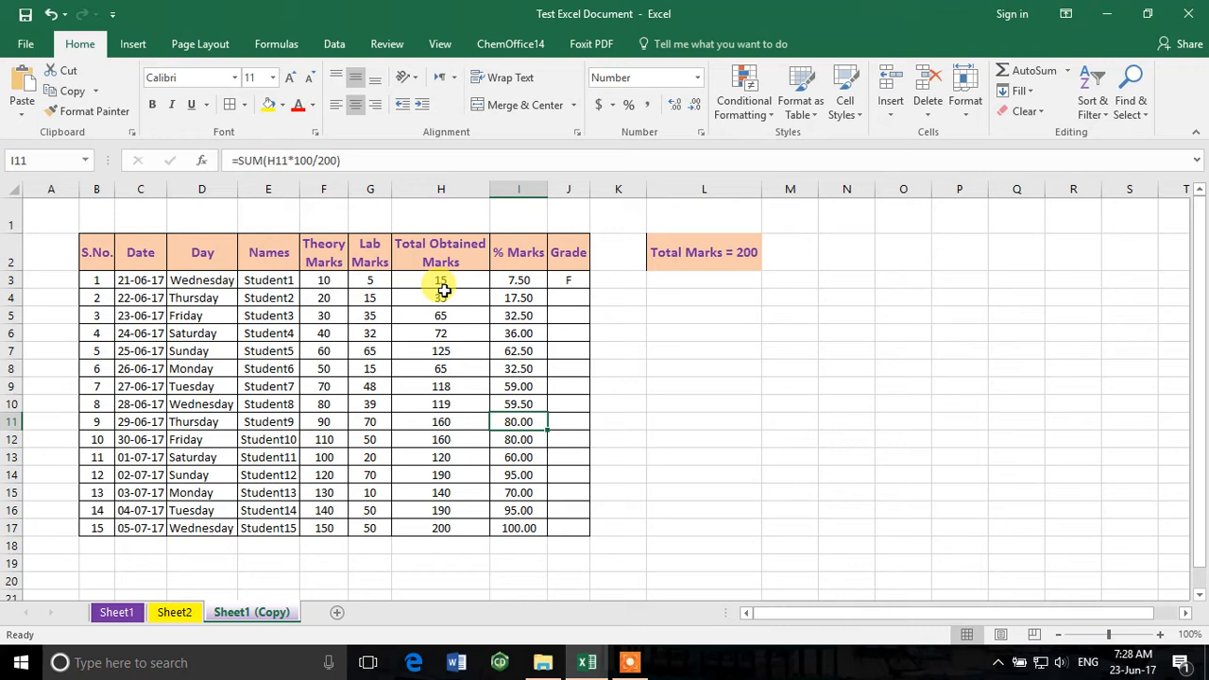
- Try entering the grade F by hand for the second student in J4
{"action": "left_click", "coordinate": [555, 280]}
{"action": "left_click", "coordinate": [562, 296]}
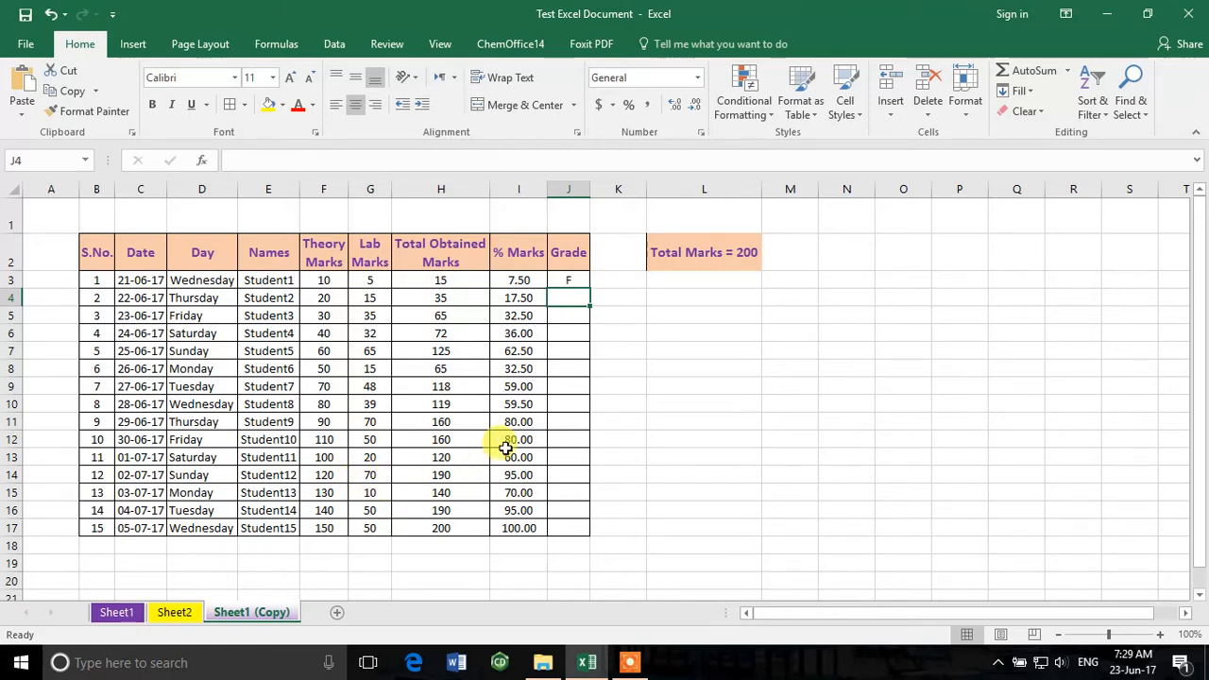
{"action": "left_click", "coordinate": [536, 298]}
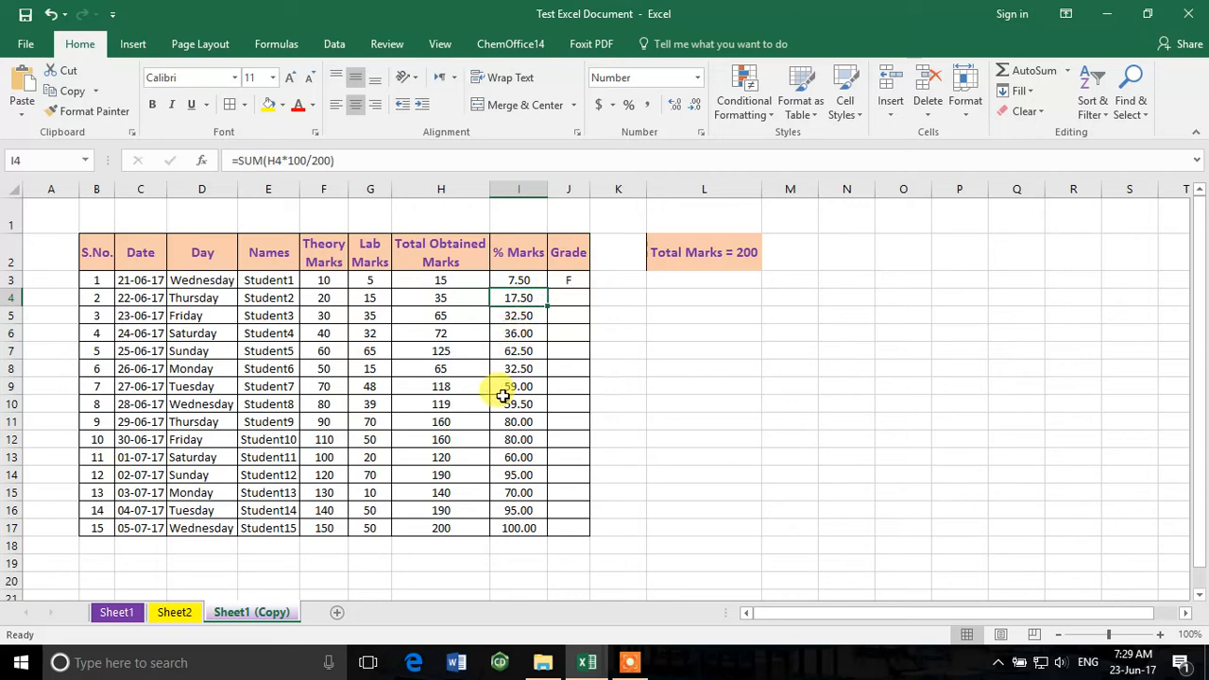
{"action": "left_click", "coordinate": [575, 300]}
{"action": "type", "text": "F"}
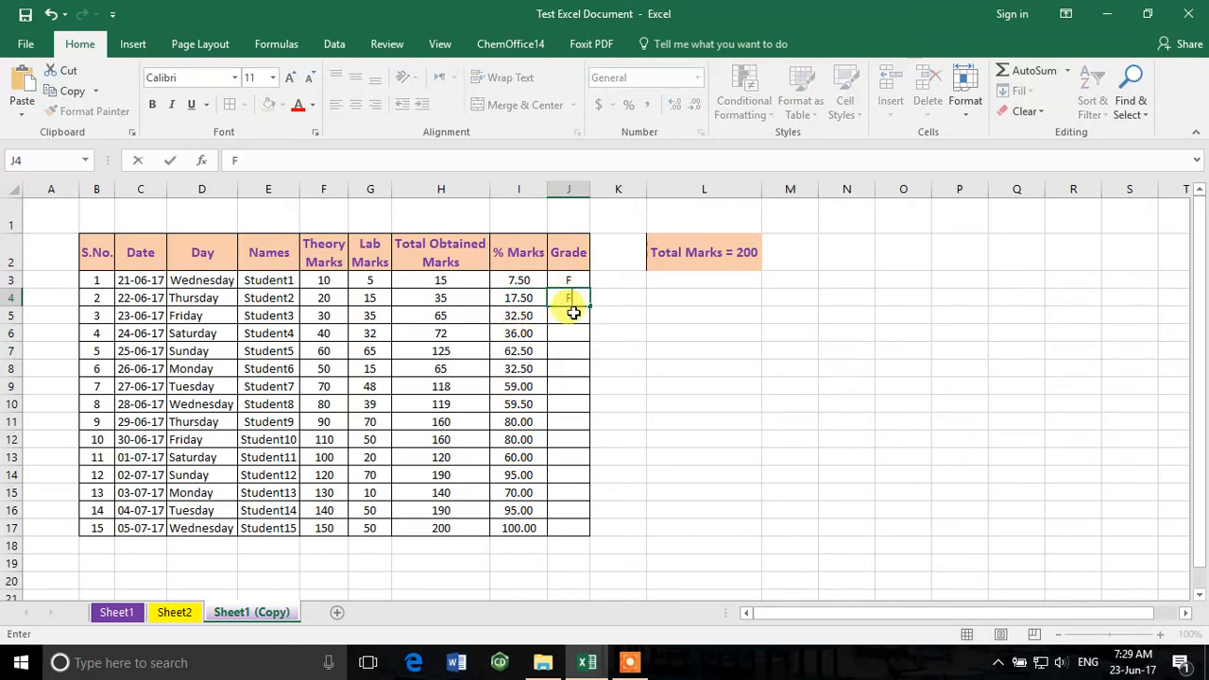
{"action": "key", "text": "Return"}
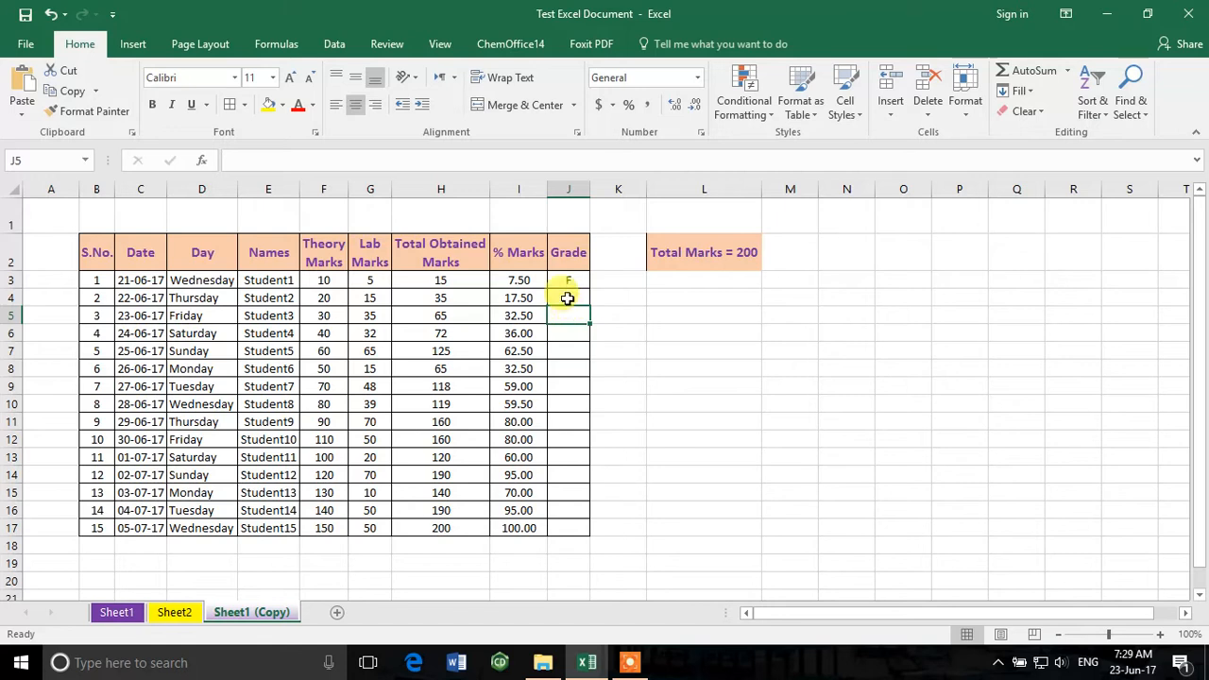
{"action": "left_click", "coordinate": [566, 298]}
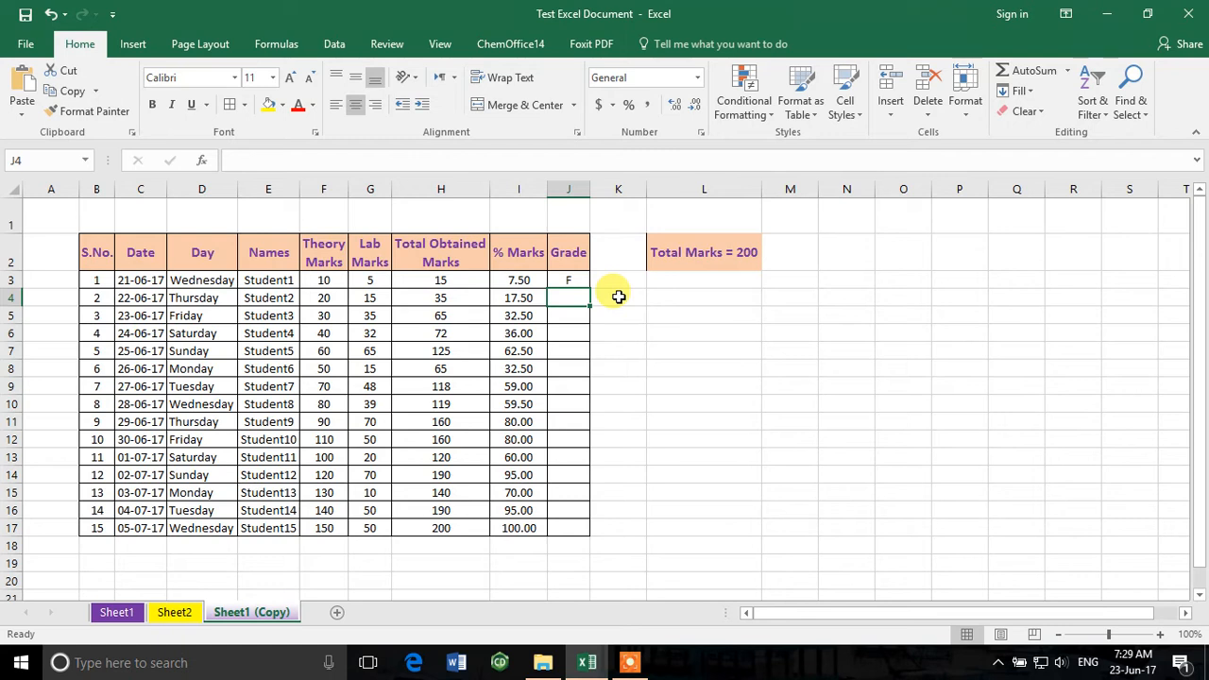
- Examine the nested IF grade formula in J3, going through its percentage conditions from A+ down to F
{"action": "left_click", "coordinate": [565, 281]}
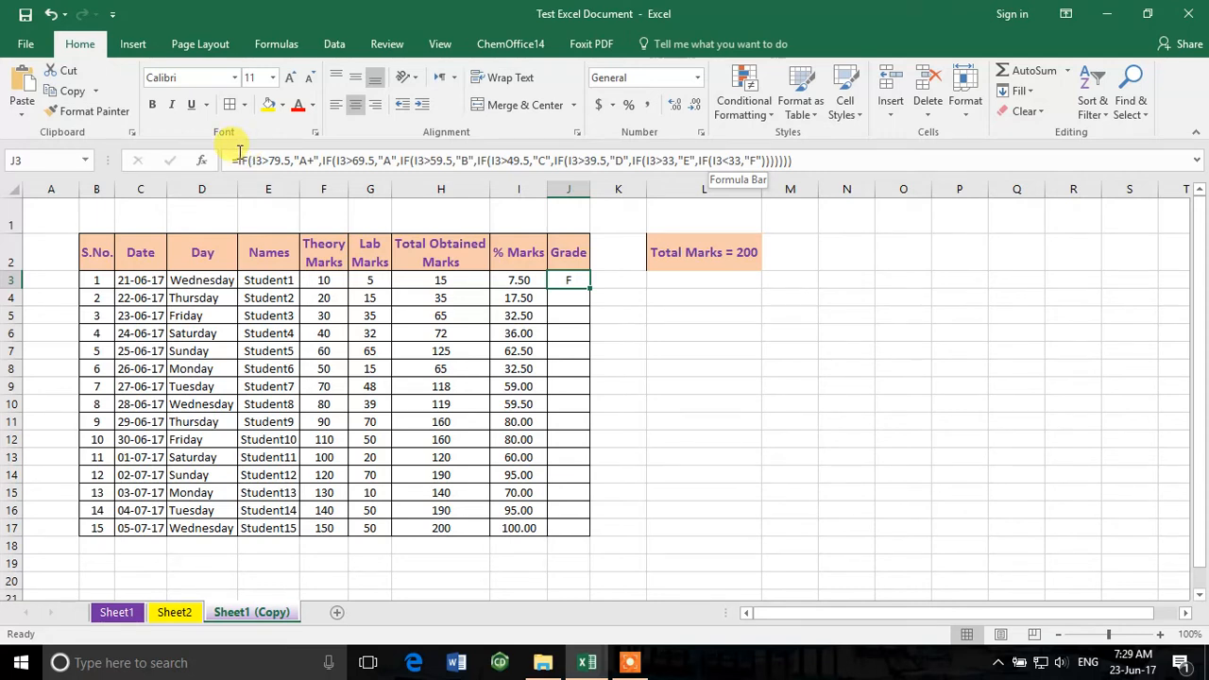
{"action": "left_click", "coordinate": [510, 277]}
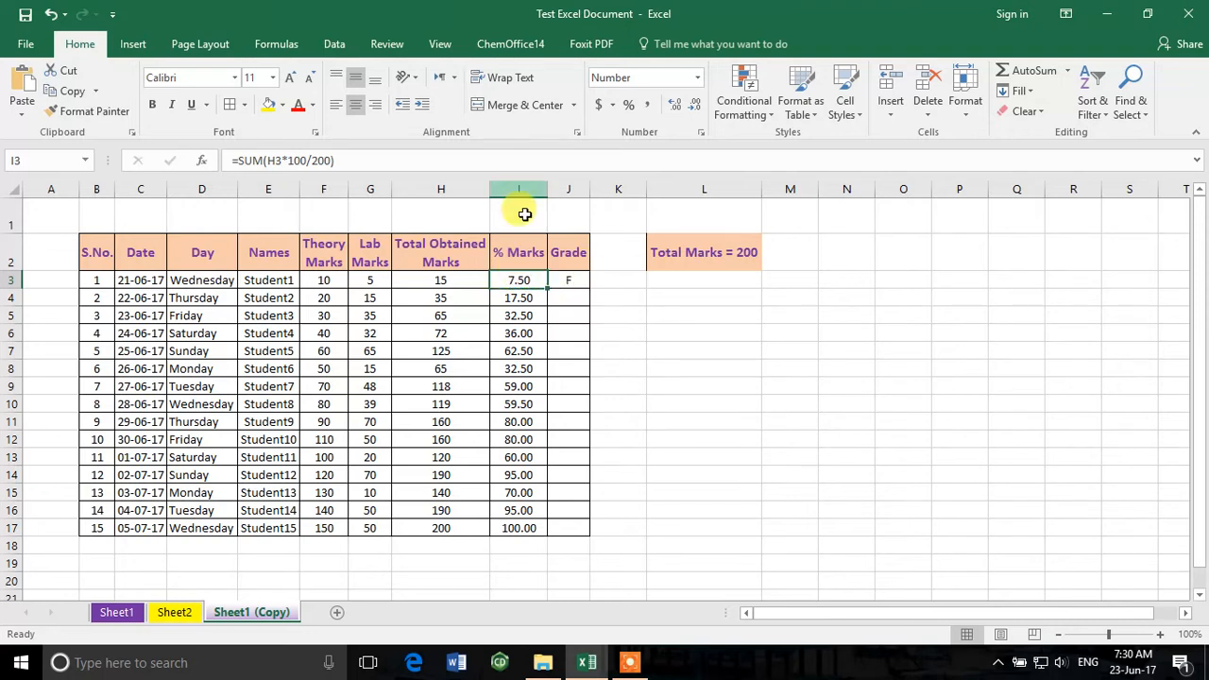
{"action": "left_click", "coordinate": [571, 279]}
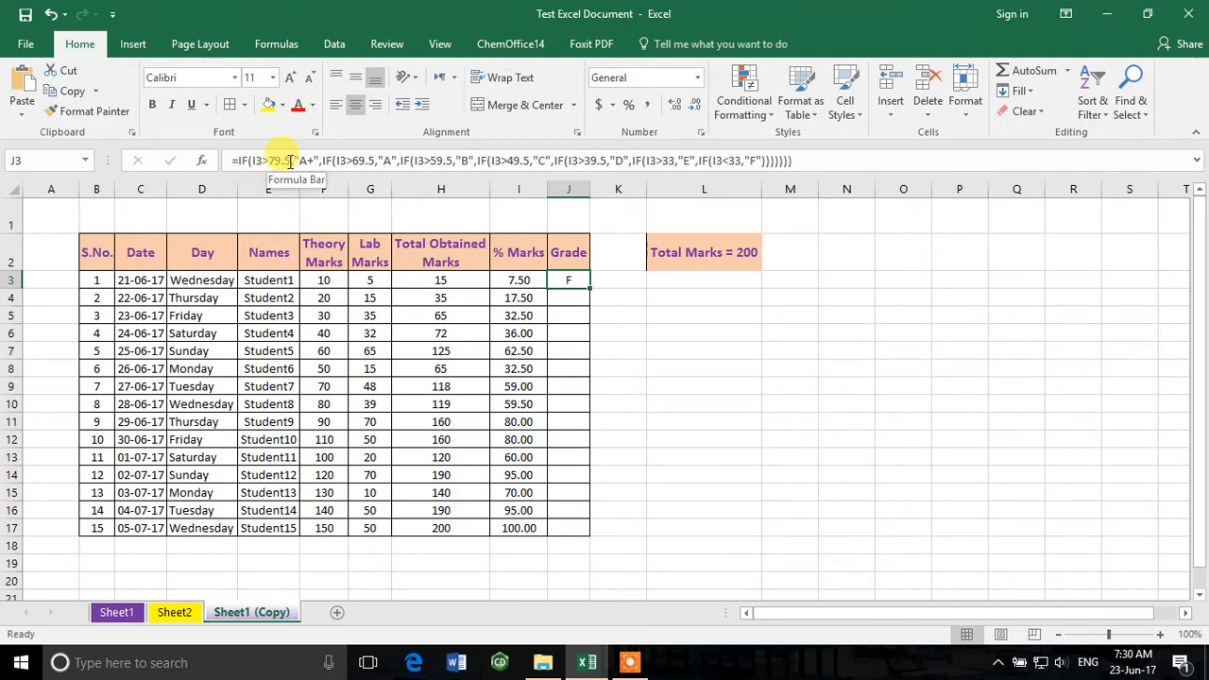
{"action": "left_click", "coordinate": [283, 161]}
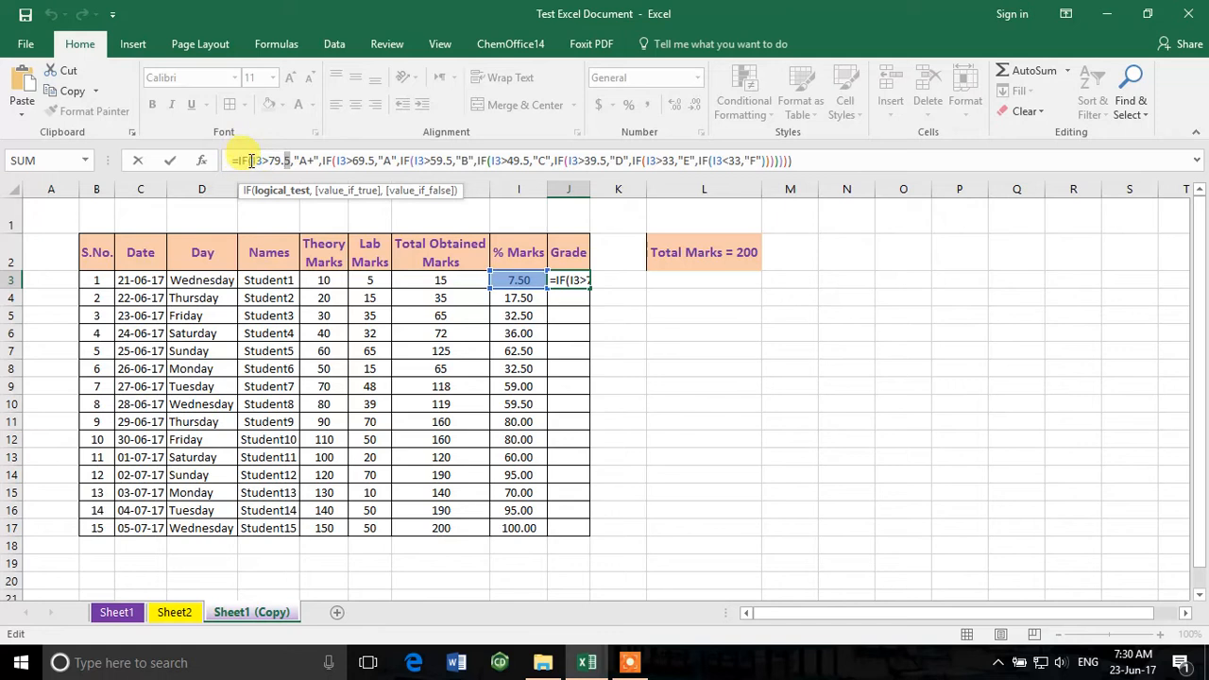
{"action": "left_click_drag", "start_coordinate": [266, 161], "coordinate": [312, 161]}
{"action": "type", "text": "+"}
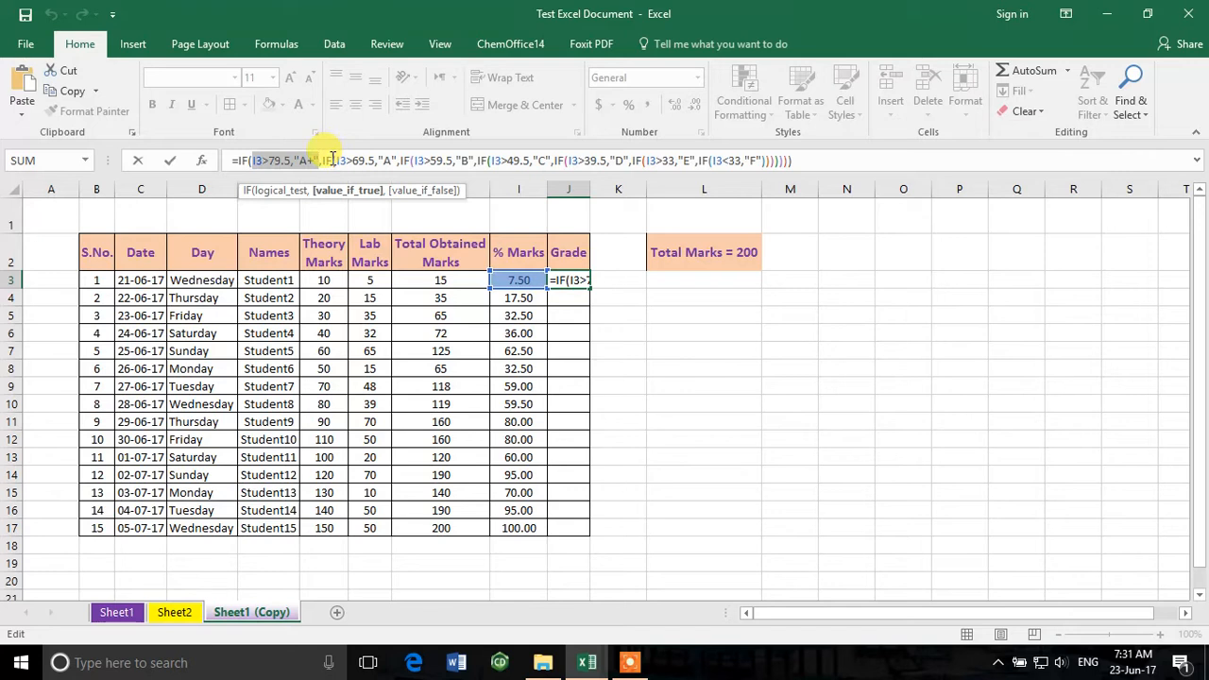
{"action": "left_click", "coordinate": [331, 160]}
{"action": "left_click", "coordinate": [320, 162]}
{"action": "left_click_drag", "start_coordinate": [321, 162], "coordinate": [399, 162]}
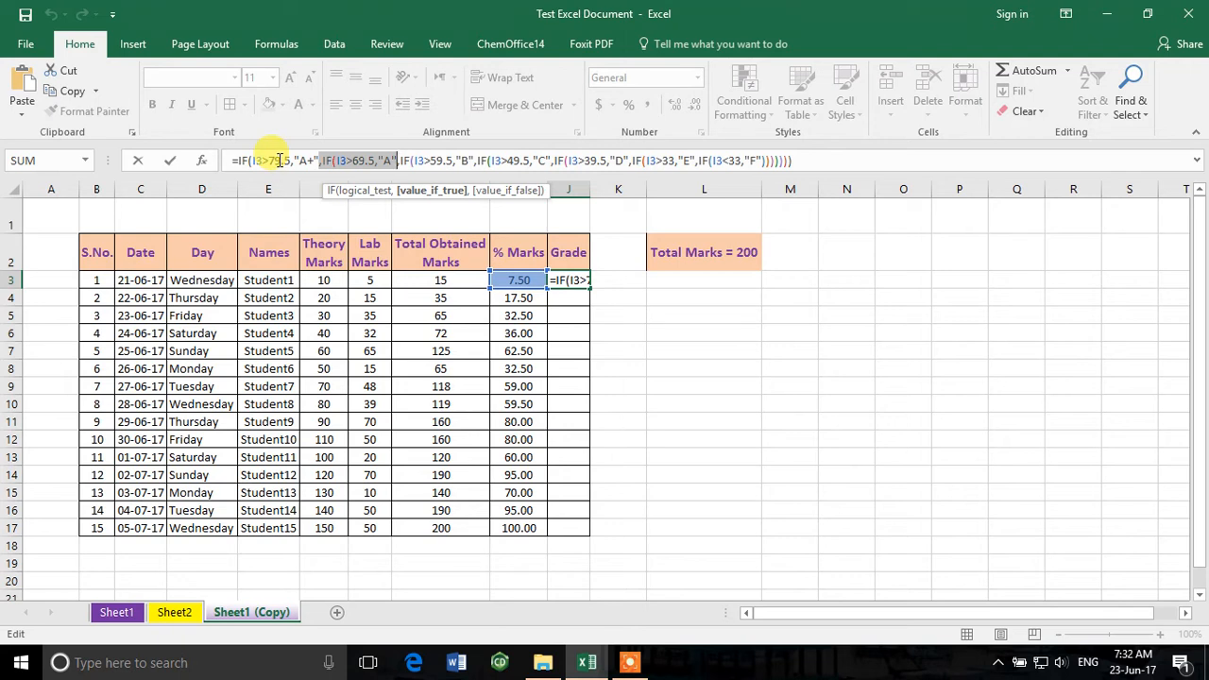
{"action": "left_click_drag", "start_coordinate": [314, 160], "coordinate": [403, 164]}
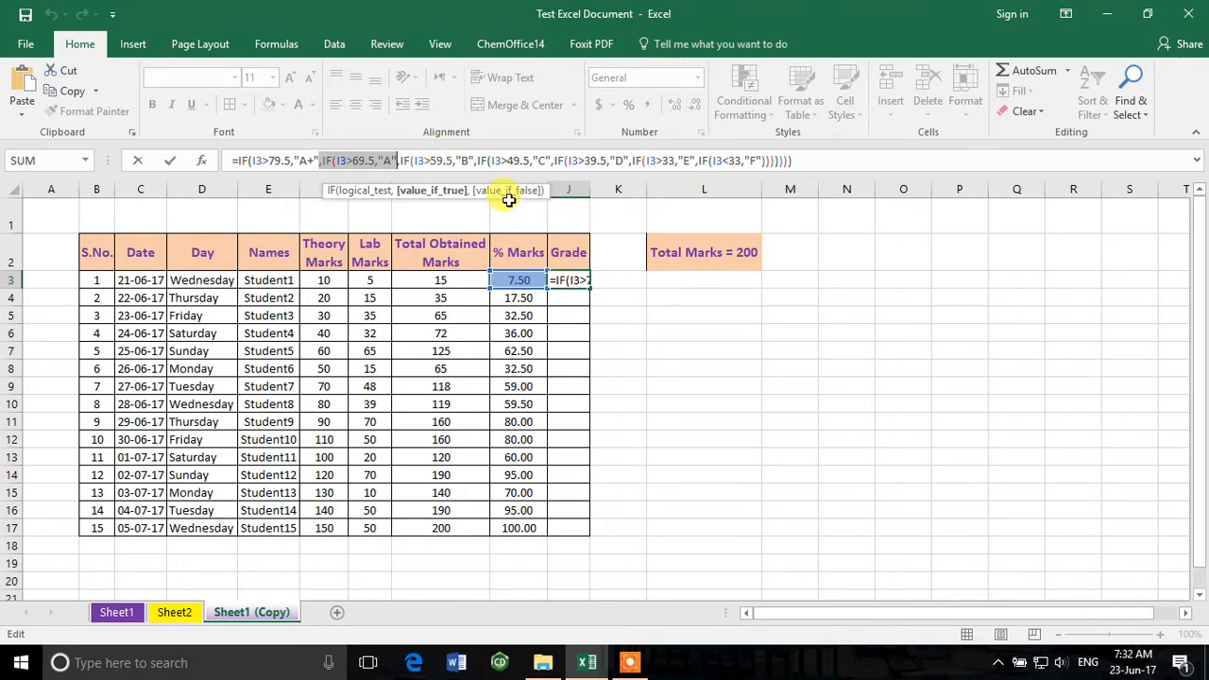
{"action": "left_click_drag", "start_coordinate": [396, 161], "coordinate": [765, 161]}
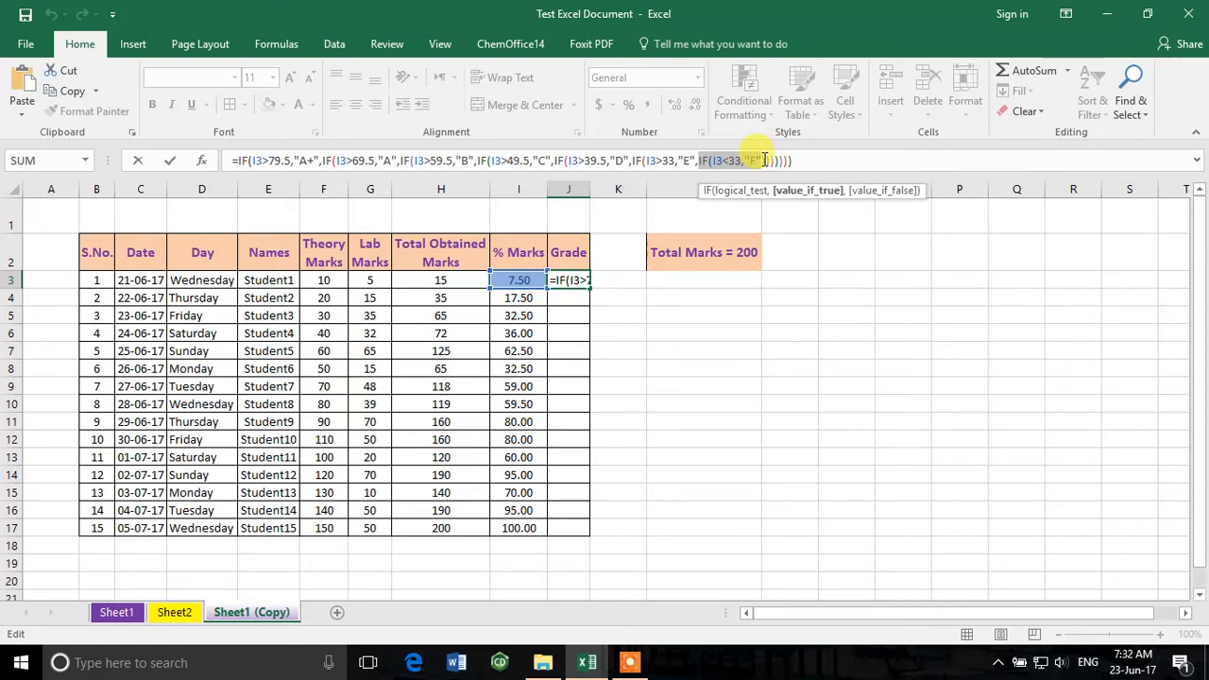
- Check which IF each closing parenthesis belongs to in J3's grade formula, and leave the formula as it is
{"action": "left_click", "coordinate": [762, 161]}
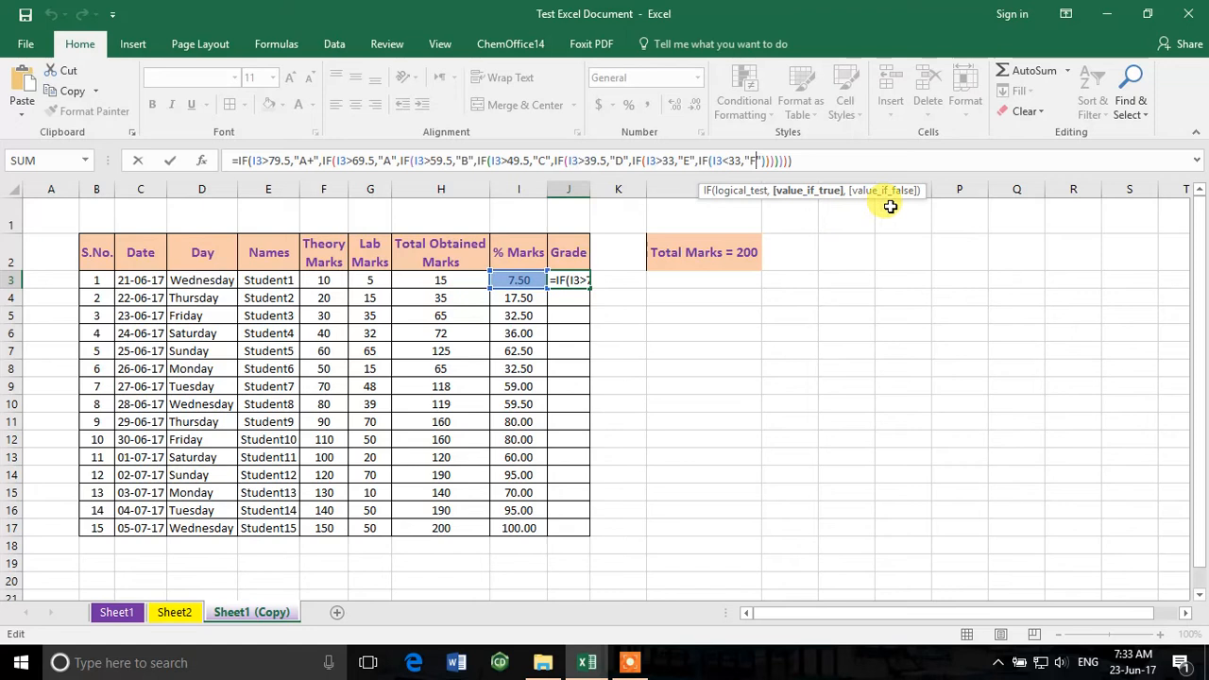
{"action": "key", "text": "Right"}
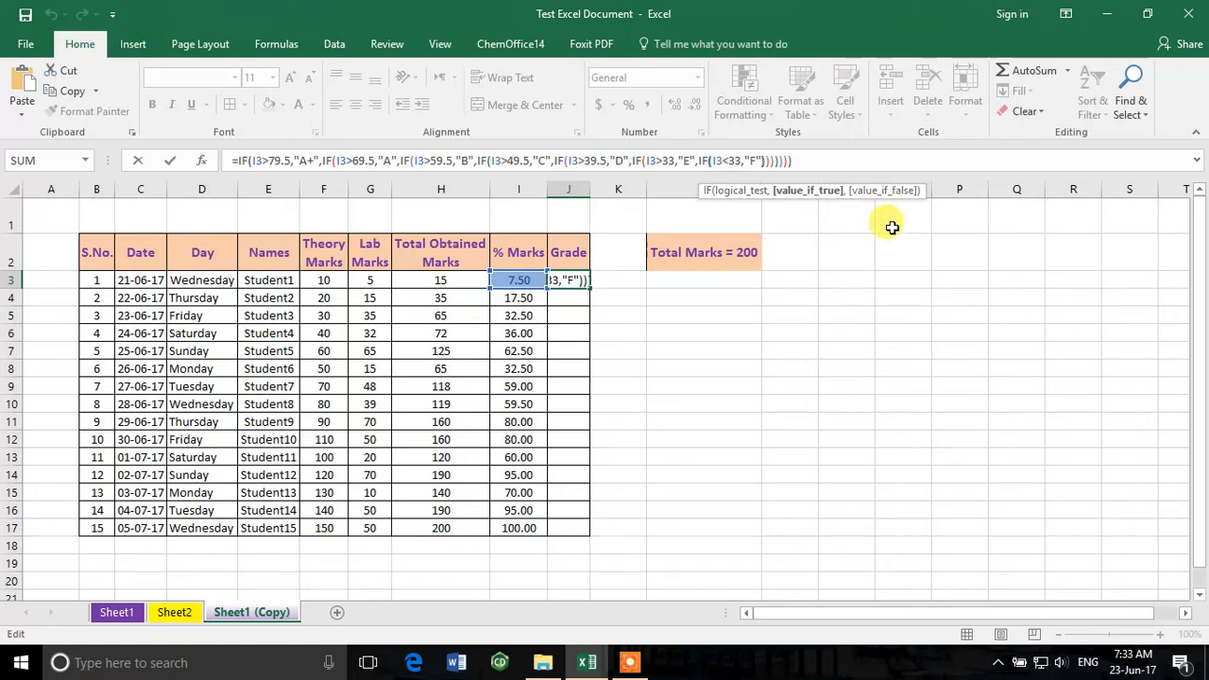
{"action": "key", "text": "Right"}
{"action": "key", "text": "Left"}
{"action": "key", "text": "Left"}
{"action": "key", "text": "Right"}
{"action": "key", "text": "Right"}
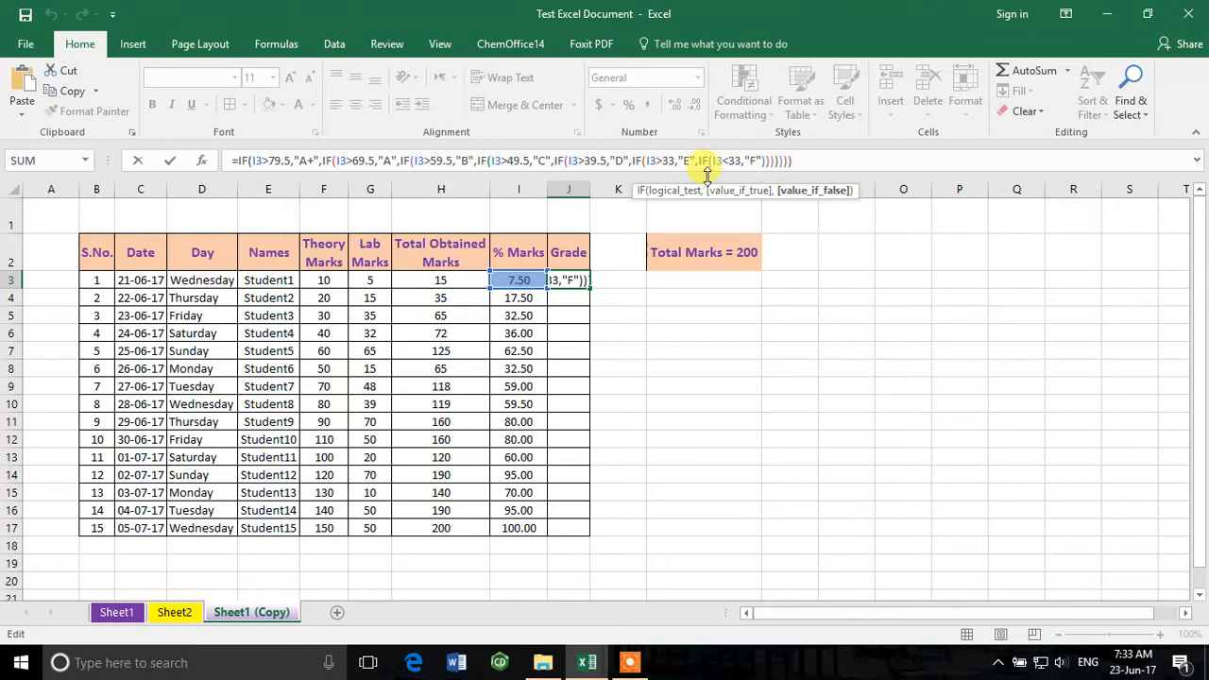
{"action": "left_click", "coordinate": [754, 171]}
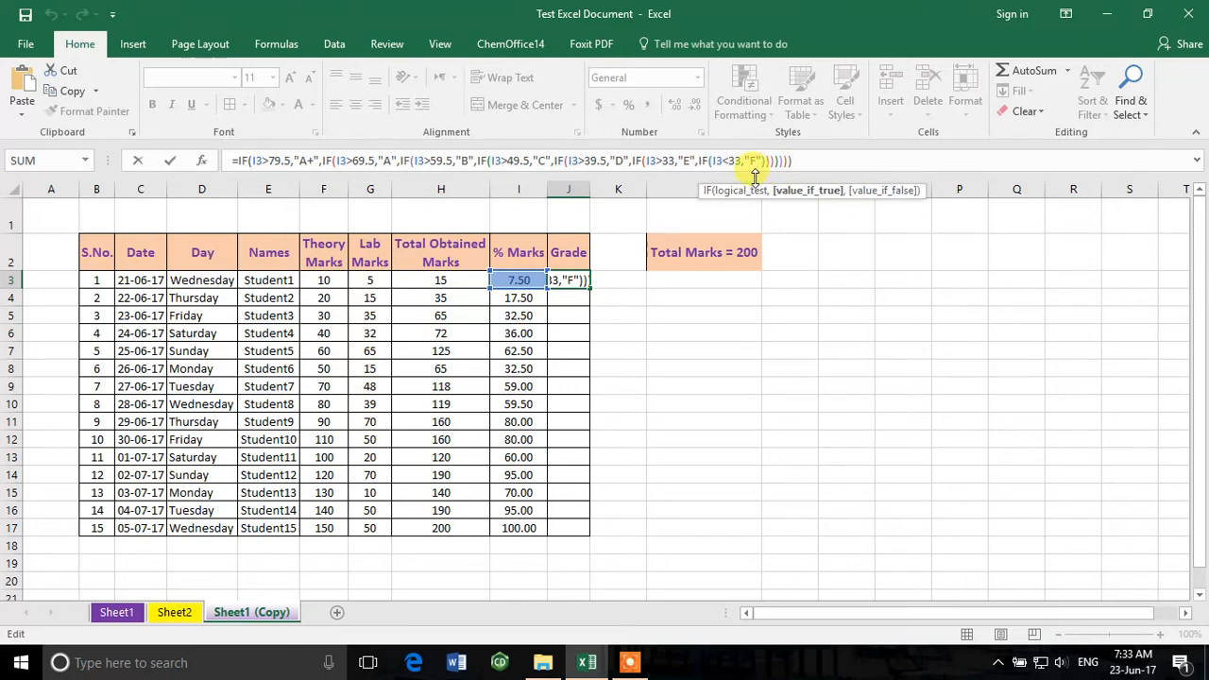
{"action": "key", "text": "Right"}
{"action": "key", "text": "Right"}
{"action": "key", "text": "Right"}
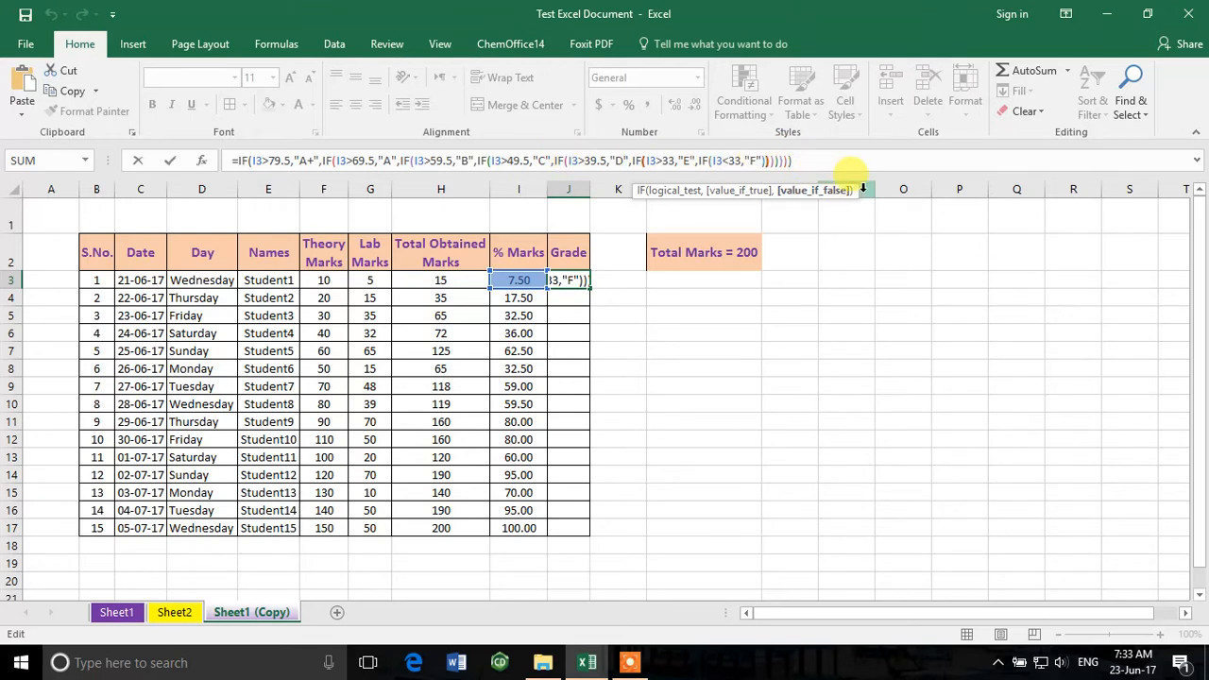
{"action": "key", "text": "Right"}
{"action": "key", "text": "Right"}
{"action": "key", "text": "Right"}
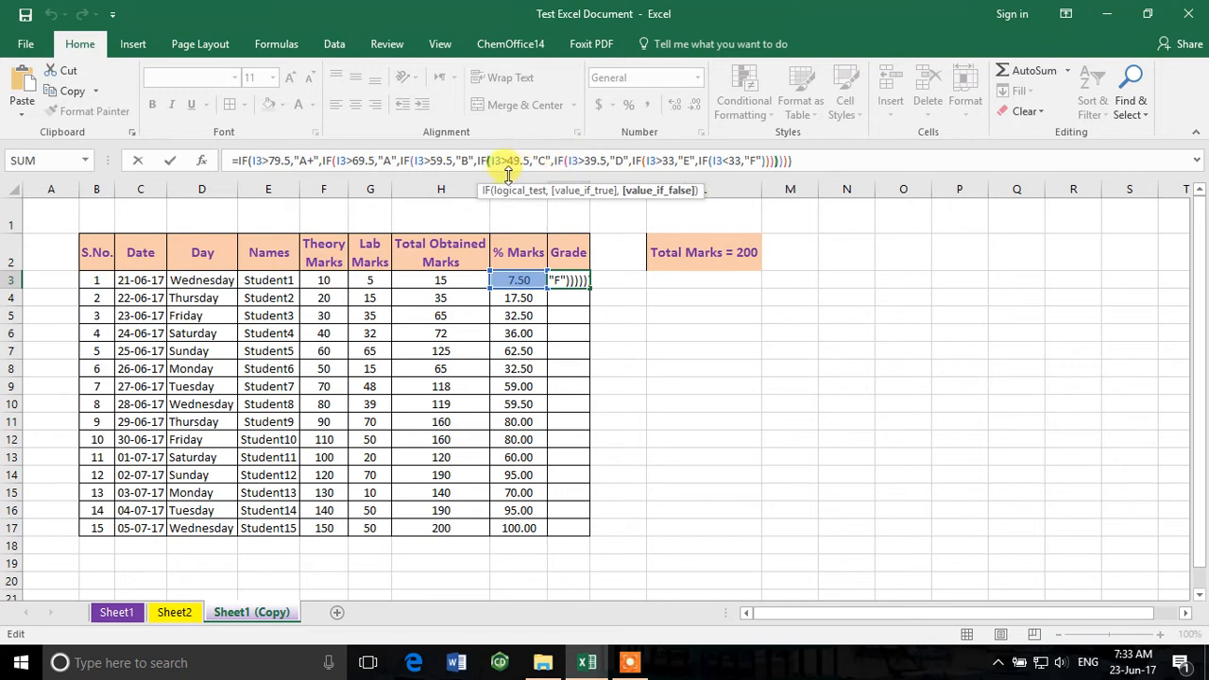
{"action": "key", "text": "Right"}
{"action": "key", "text": "Right"}
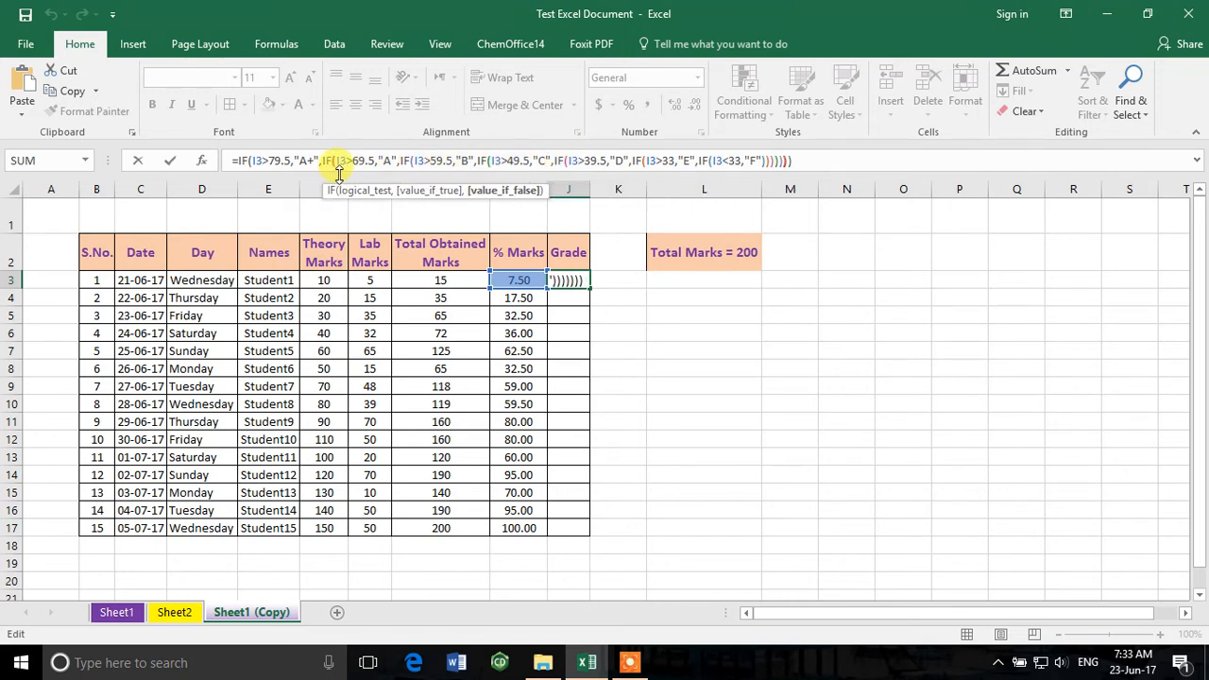
{"action": "key", "text": "Right"}
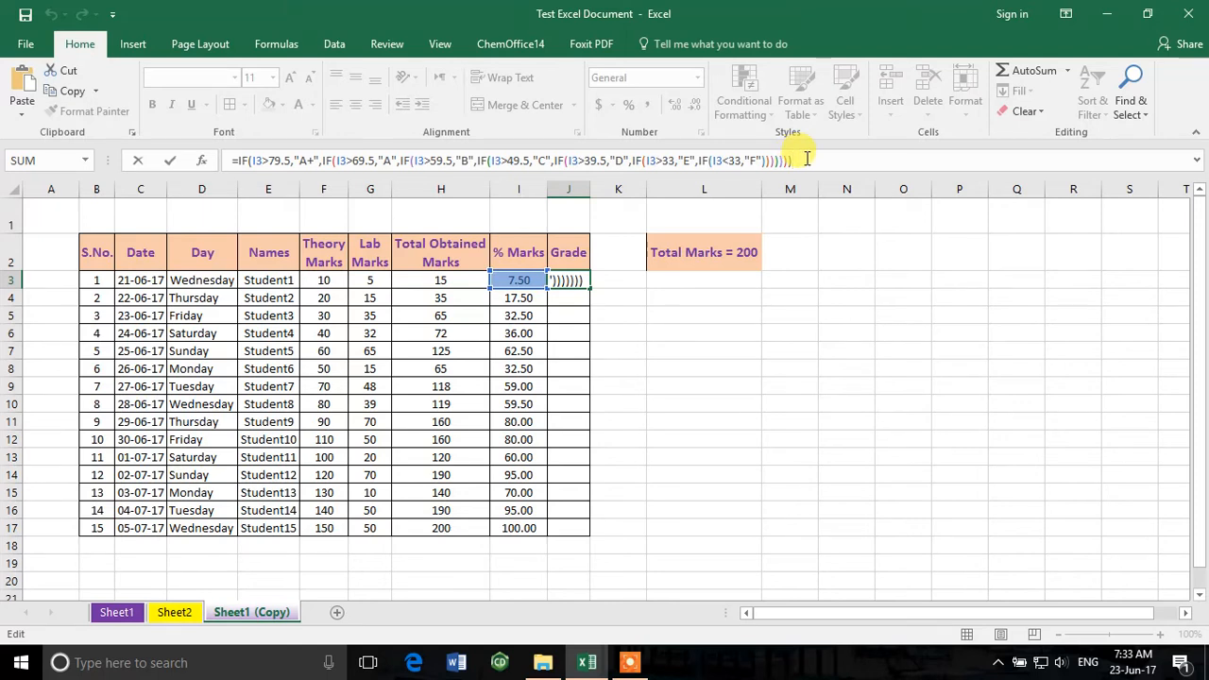
{"action": "key", "text": "Return"}
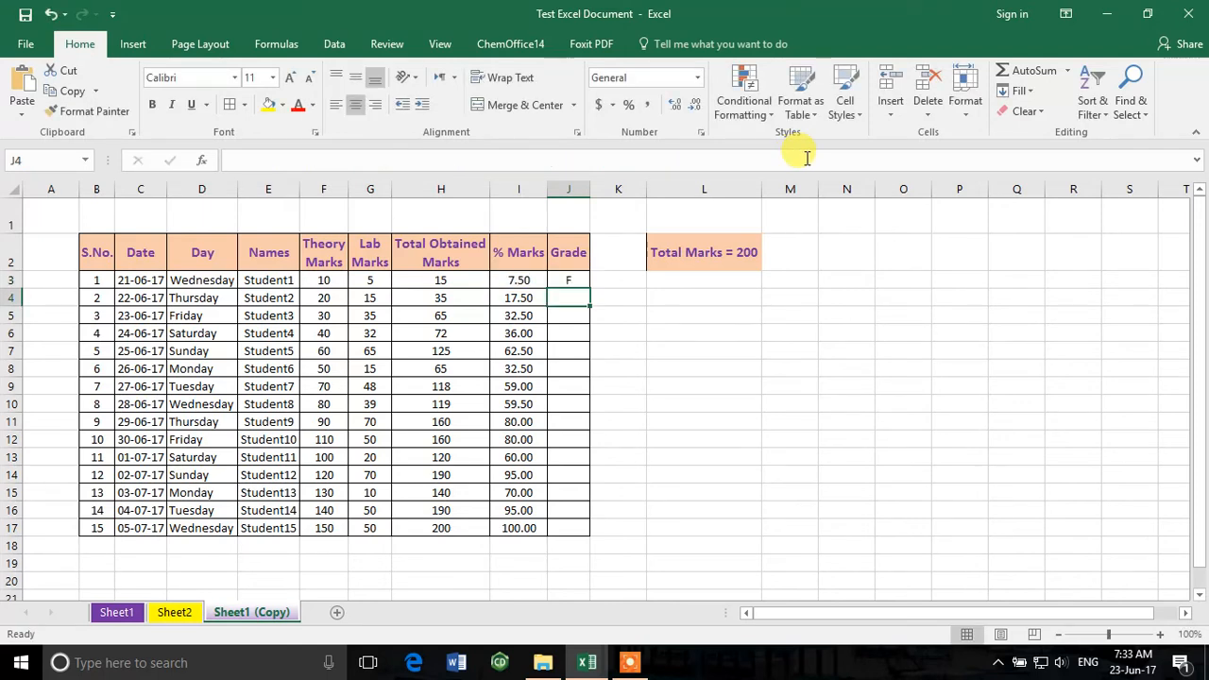
- Fill the grade formula from J3 down through J17 and check the copied formulas in several Grade cells
{"action": "left_click", "coordinate": [568, 276]}
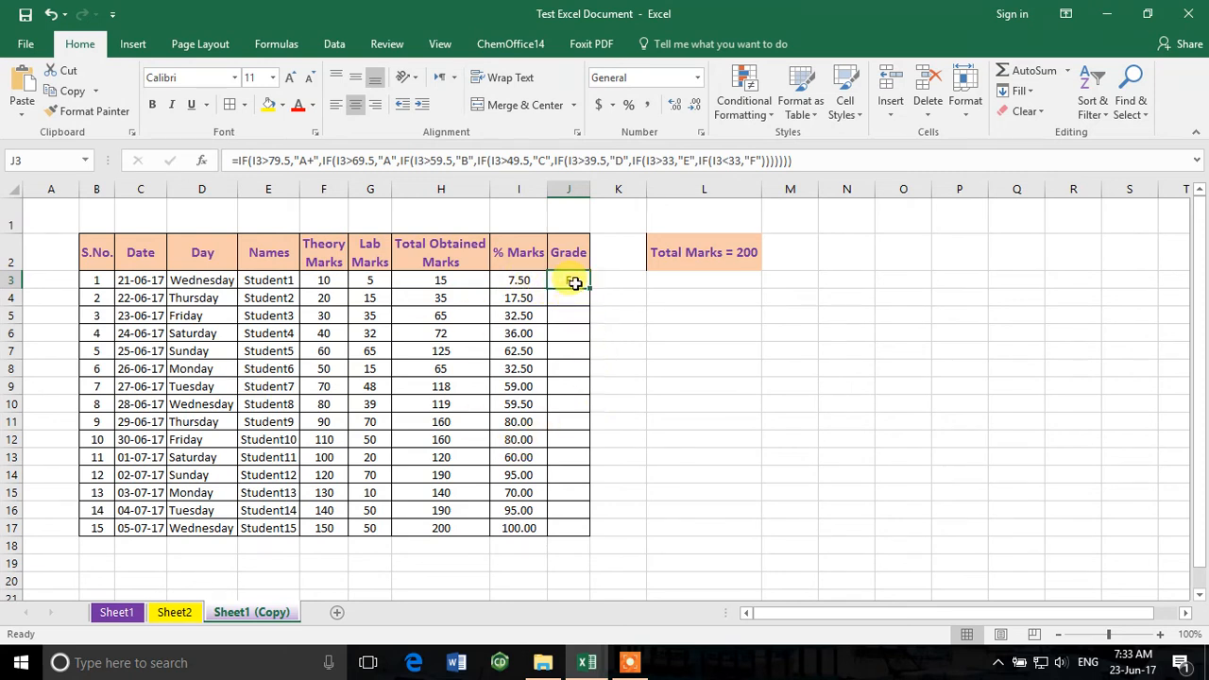
{"action": "left_click_drag", "start_coordinate": [588, 288], "coordinate": [586, 532]}
{"action": "left_click", "coordinate": [708, 483]}
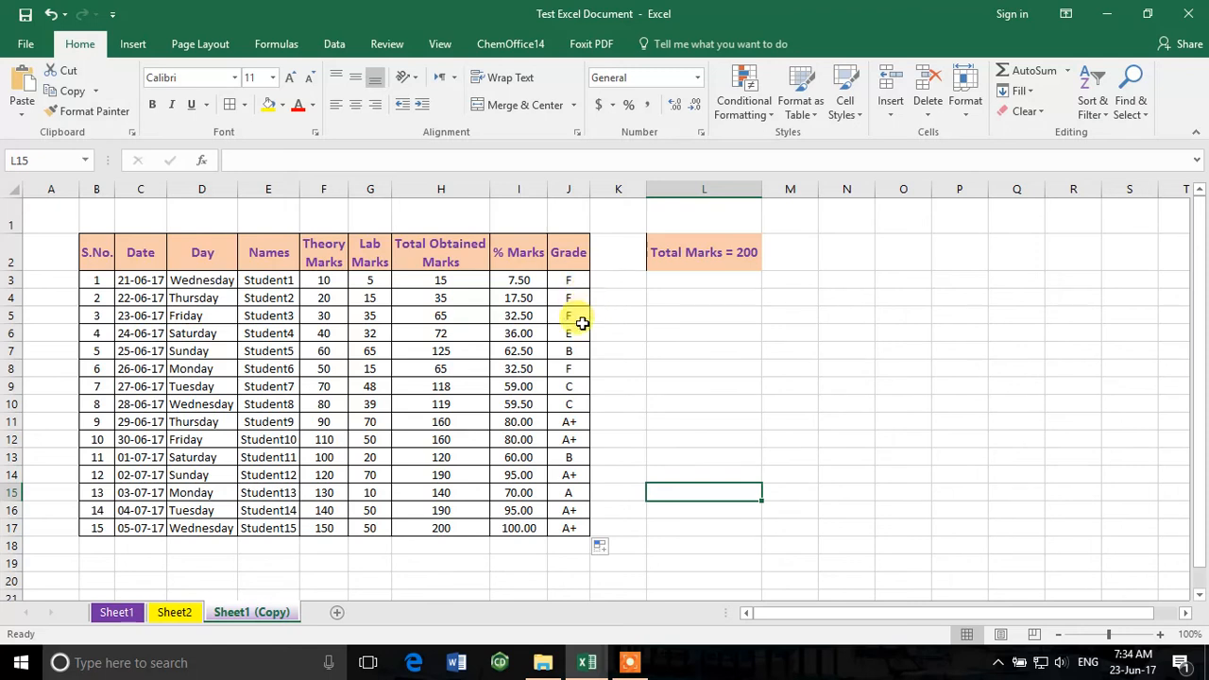
{"action": "left_click", "coordinate": [572, 421]}
{"action": "left_click", "coordinate": [572, 440]}
{"action": "left_click", "coordinate": [578, 458]}
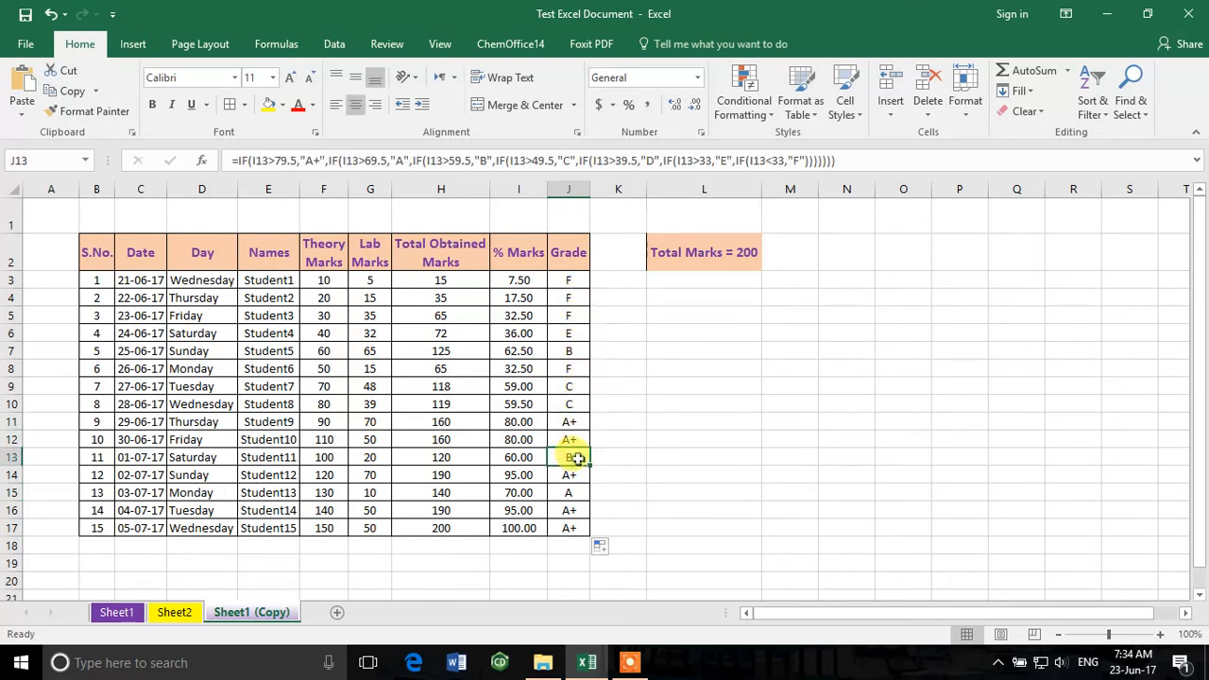
{"action": "left_click", "coordinate": [570, 493]}
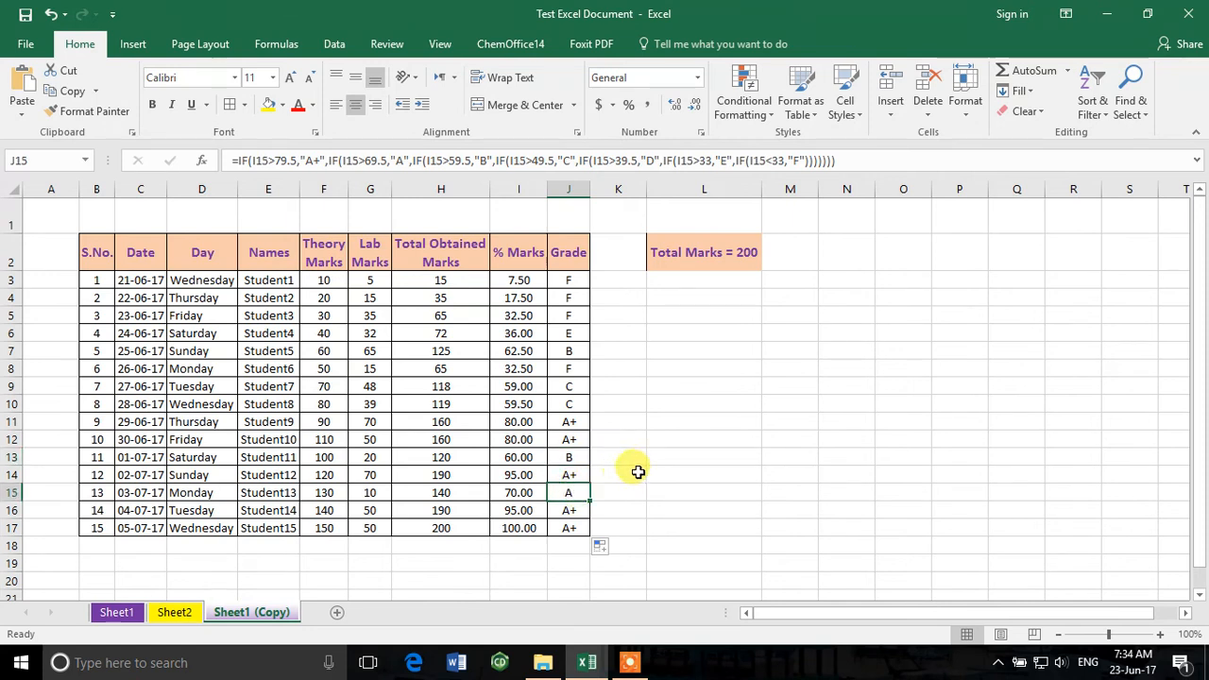
{"action": "left_click", "coordinate": [574, 419]}
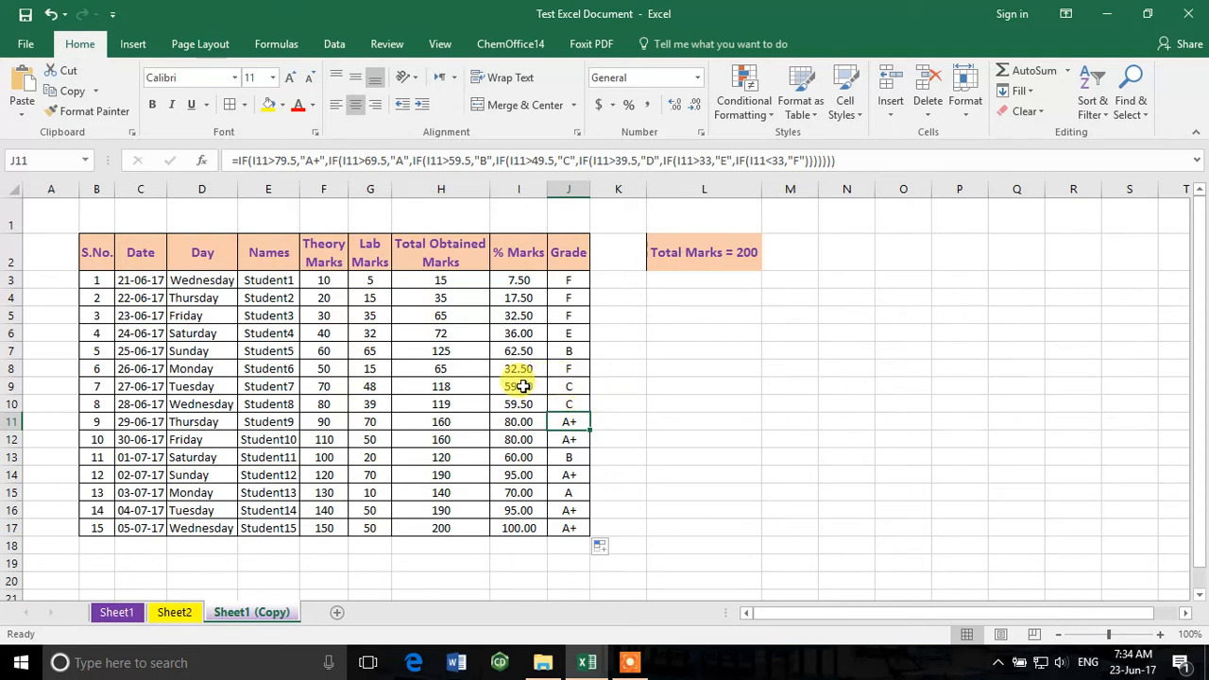
{"action": "left_click", "coordinate": [610, 416]}
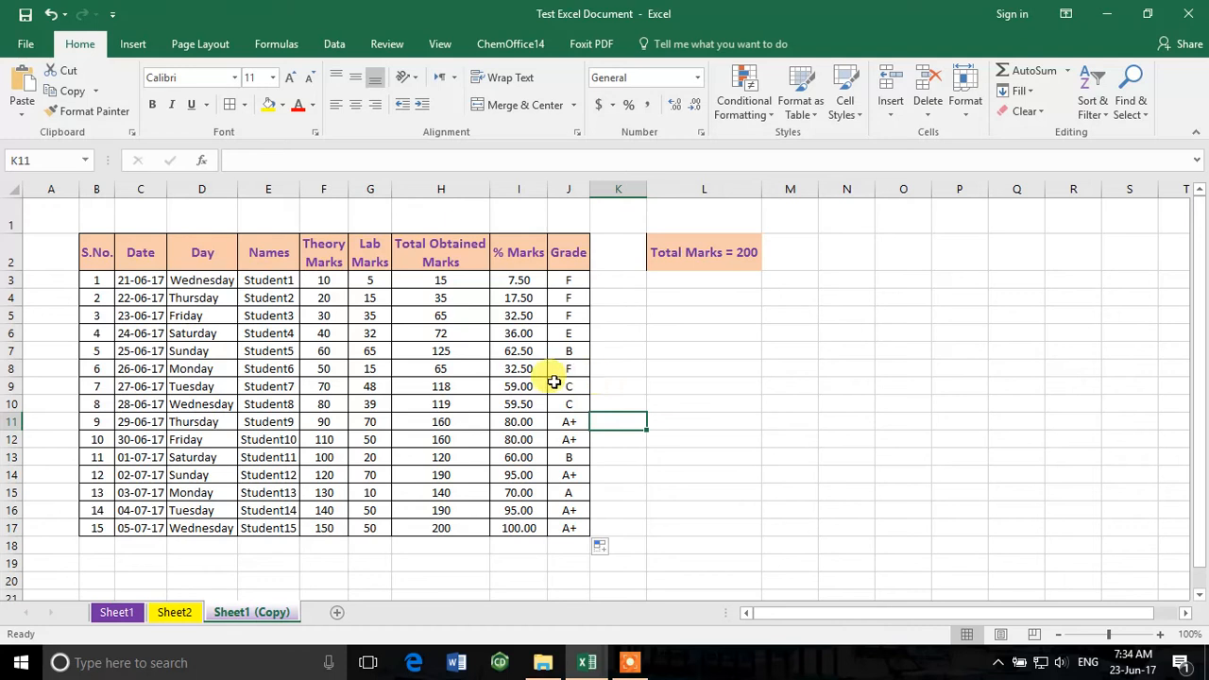
- Add a conditional formatting rule to the % Marks in I3:I17: greater than 50 with Green Fill with Dark Green Text
{"action": "left_click", "coordinate": [517, 276]}
{"action": "left_click_drag", "start_coordinate": [517, 277], "coordinate": [507, 526]}
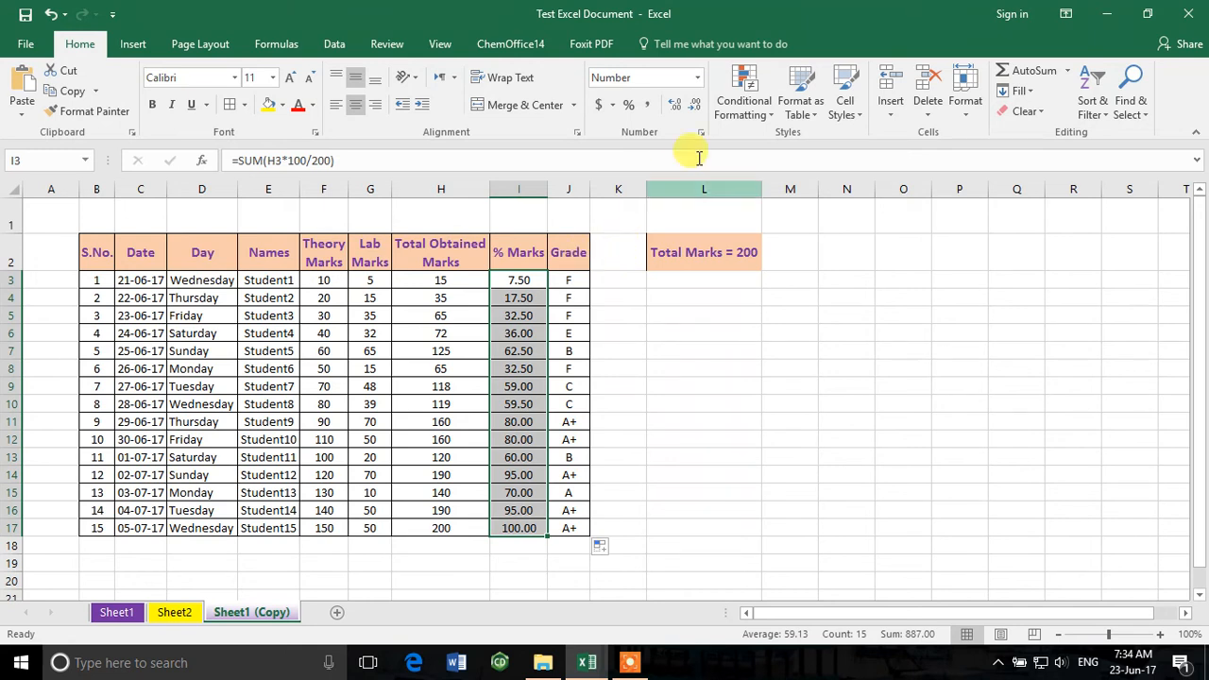
{"action": "left_click", "coordinate": [754, 102]}
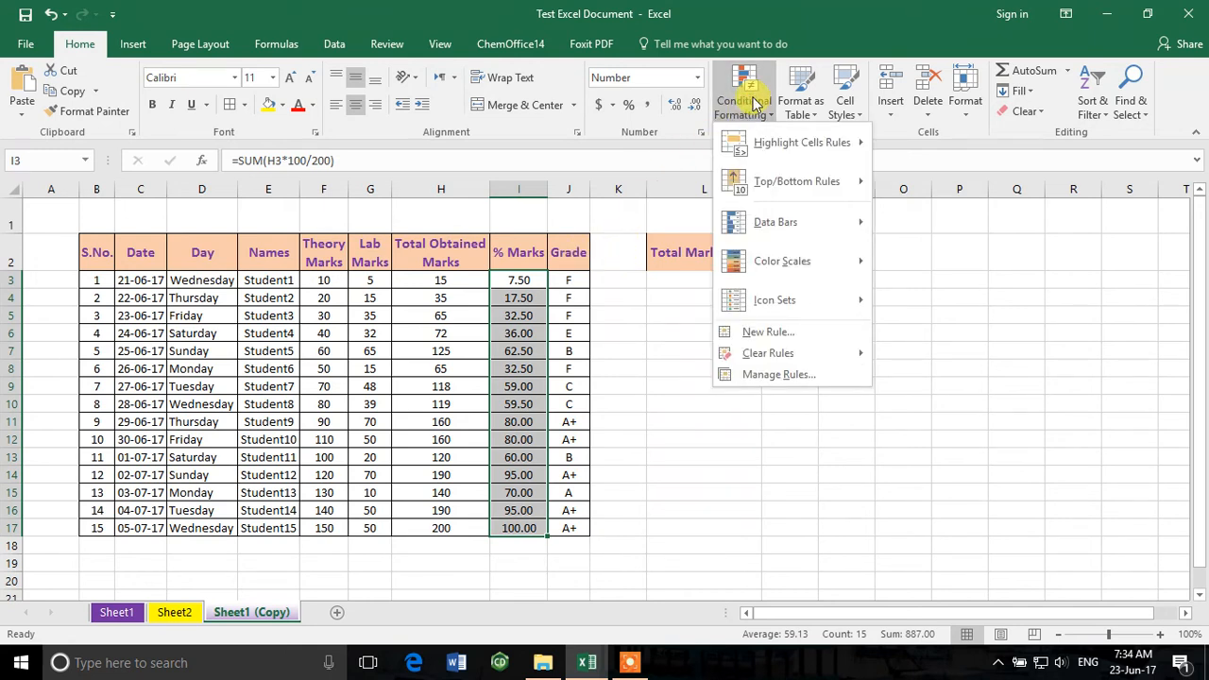
{"action": "mouse_move", "coordinate": [769, 149]}
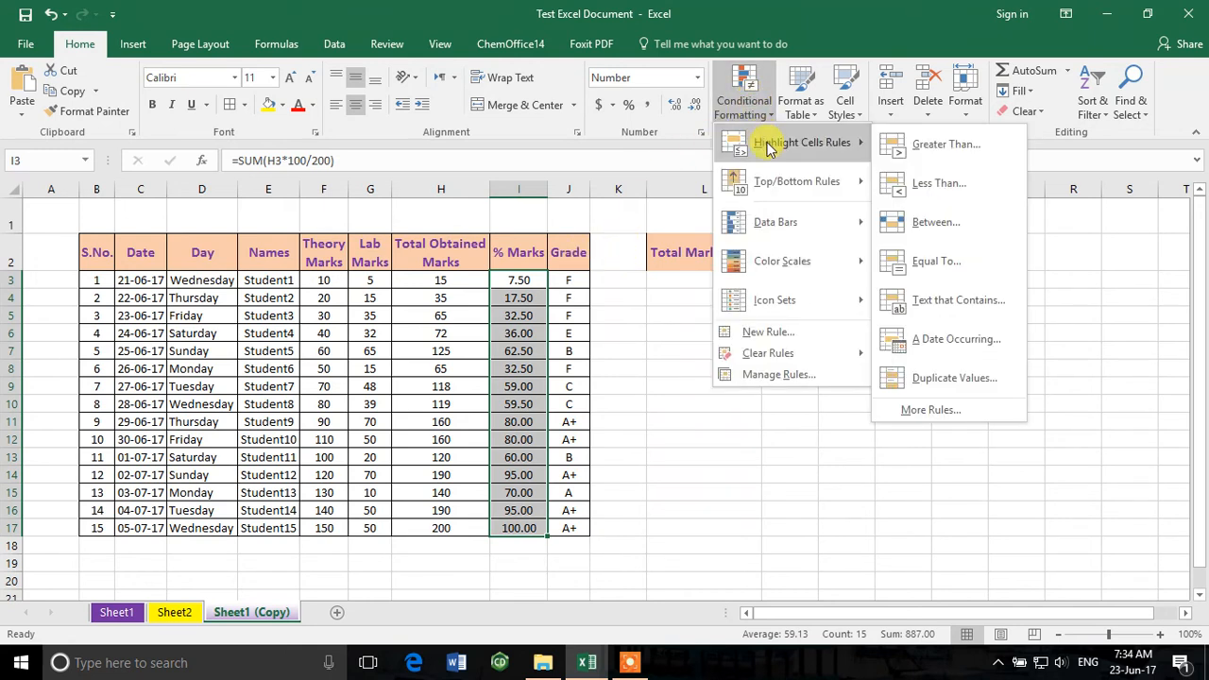
{"action": "left_click", "coordinate": [976, 151]}
{"action": "left_click_drag", "start_coordinate": [723, 253], "coordinate": [869, 224]}
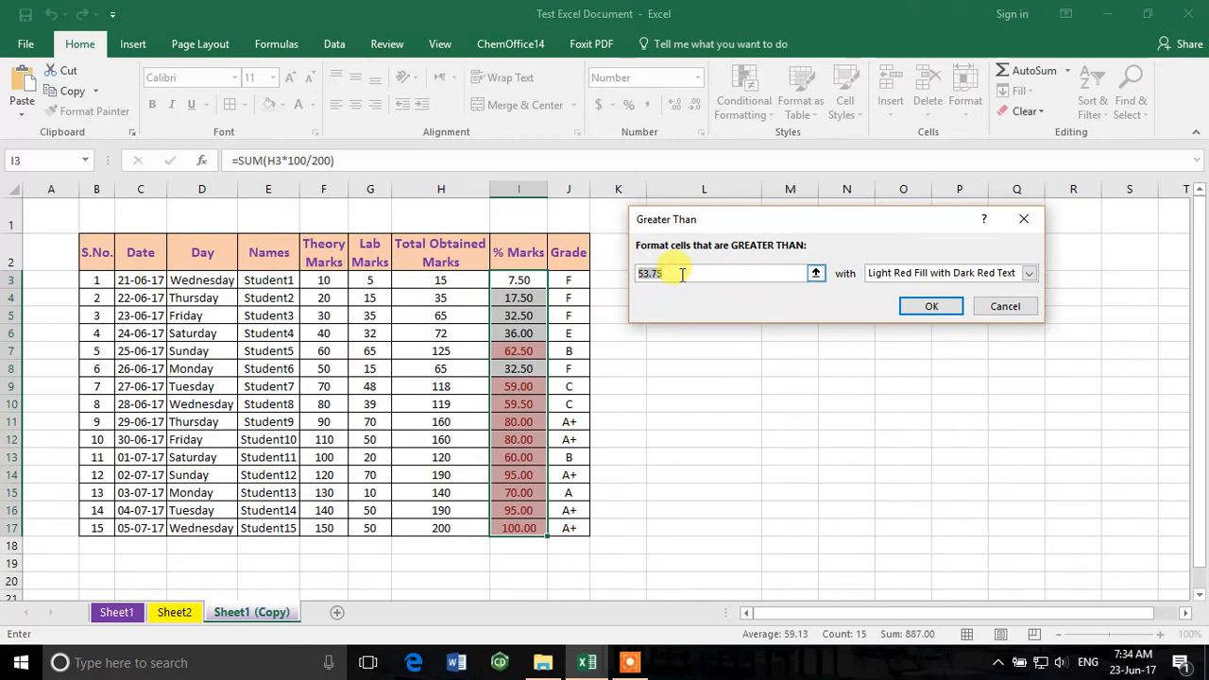
{"action": "type", "text": "50"}
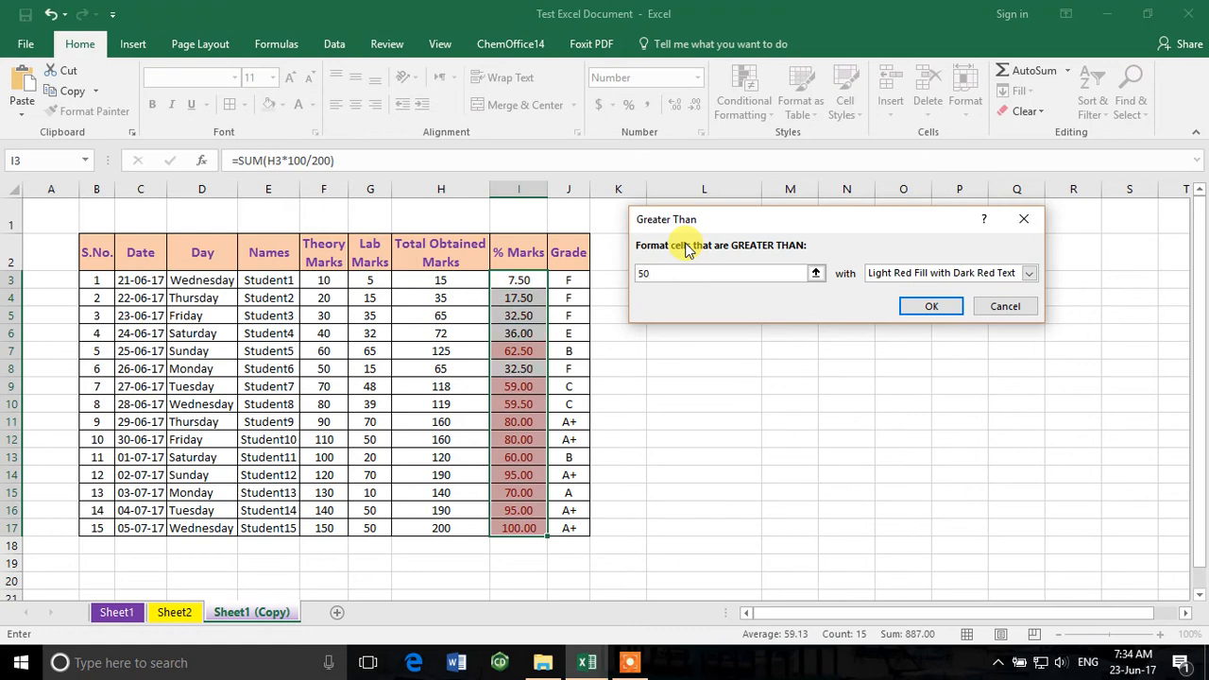
{"action": "left_click", "coordinate": [1028, 273]}
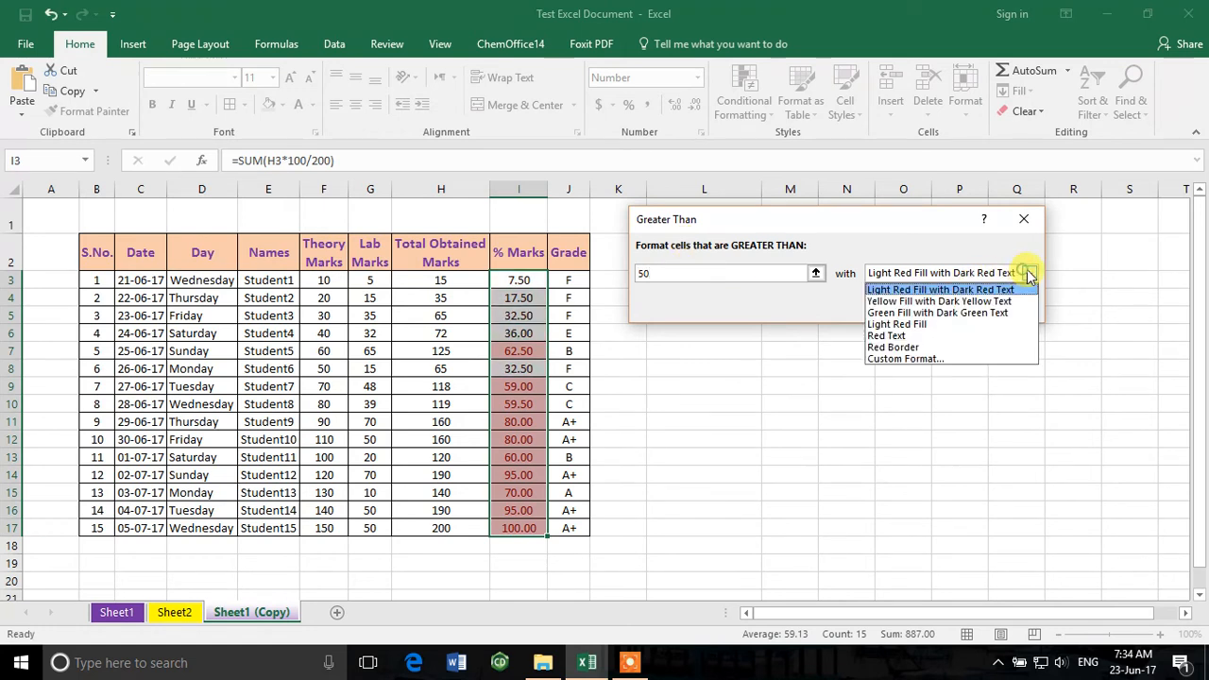
{"action": "left_click", "coordinate": [922, 314]}
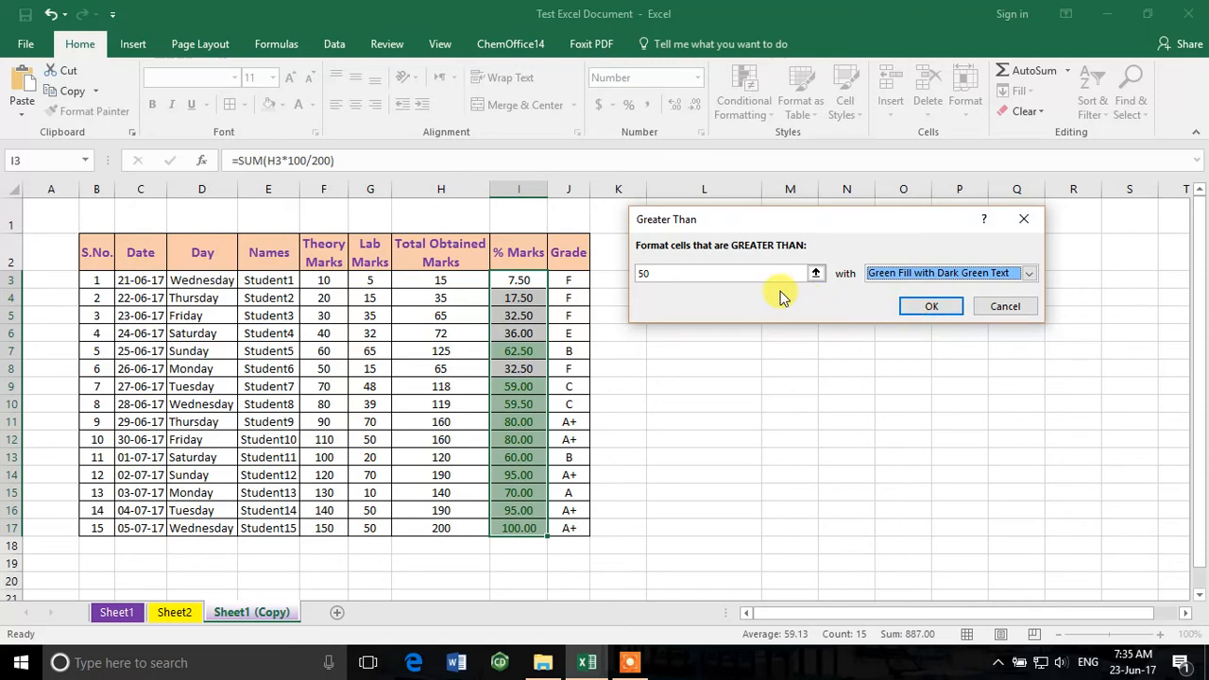
{"action": "left_click", "coordinate": [931, 307]}
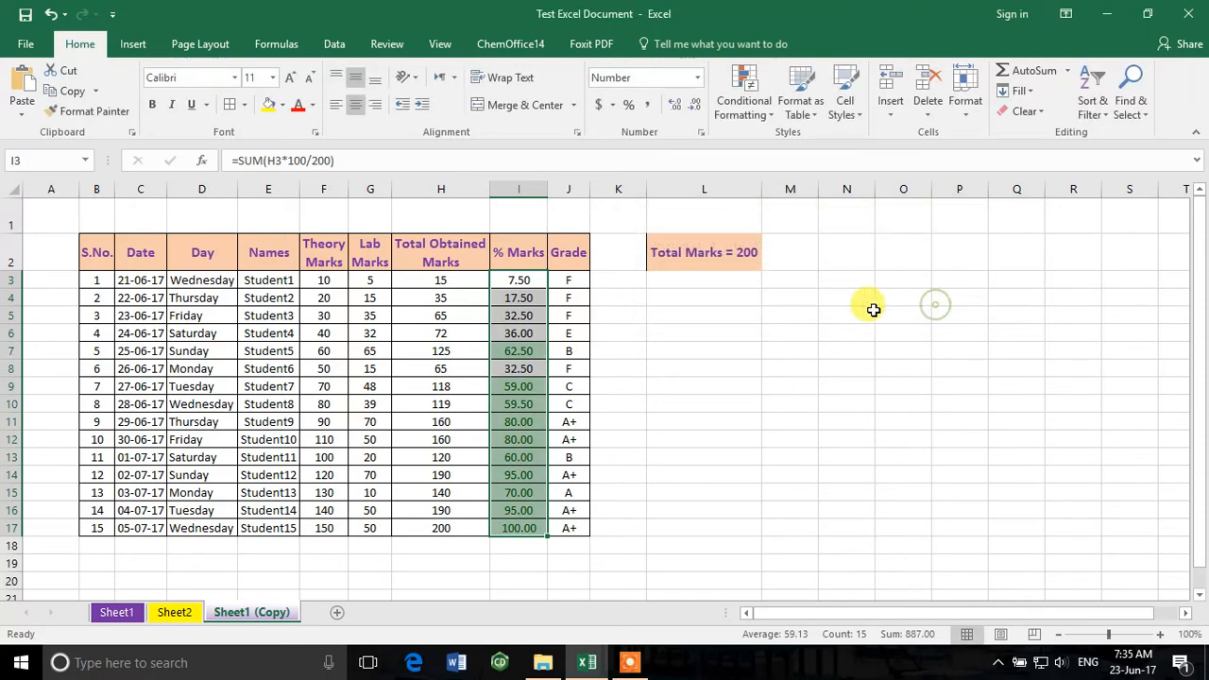
- Add a rule to I3:I17 that highlights percentages less than 35 with Light Red Fill with Dark Red Text
{"action": "left_click", "coordinate": [761, 94]}
{"action": "mouse_move", "coordinate": [784, 142]}
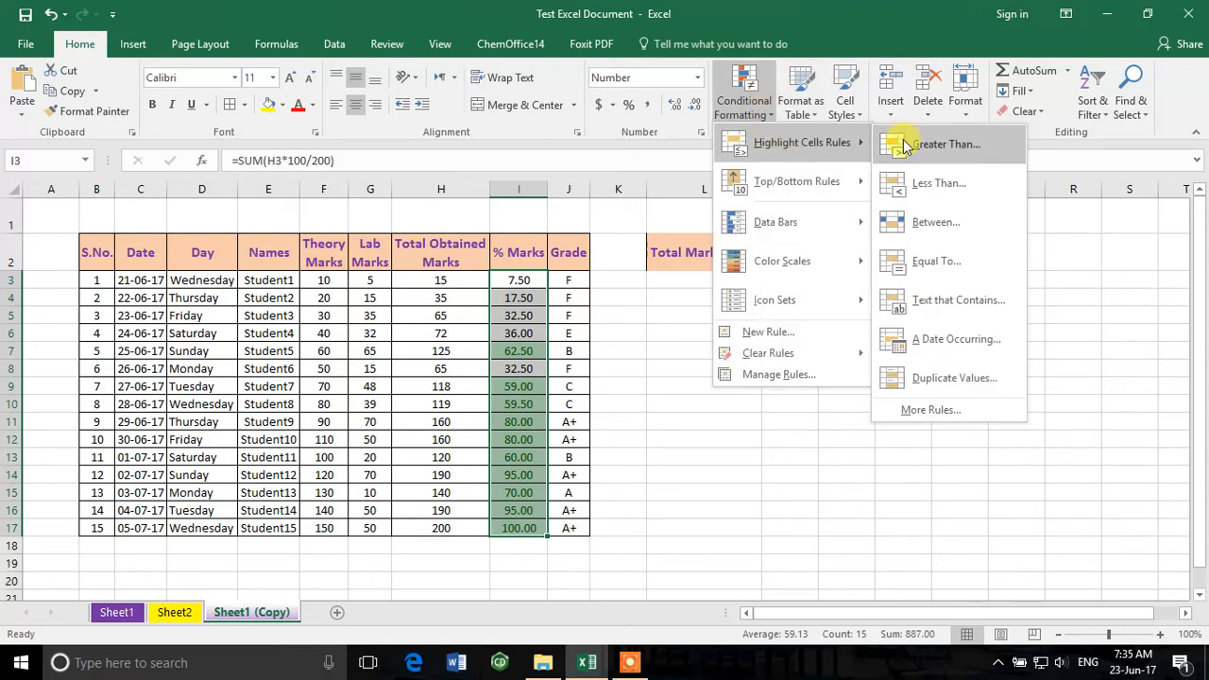
{"action": "left_click", "coordinate": [976, 178]}
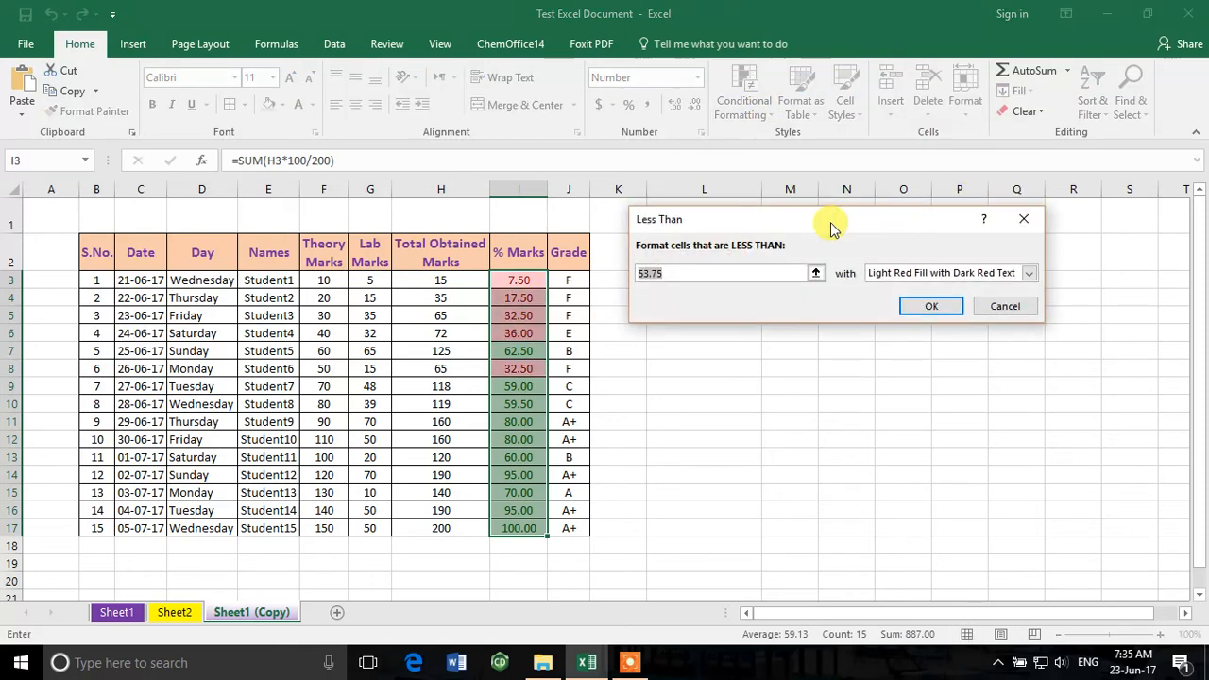
{"action": "left_click_drag", "start_coordinate": [830, 222], "coordinate": [894, 226]}
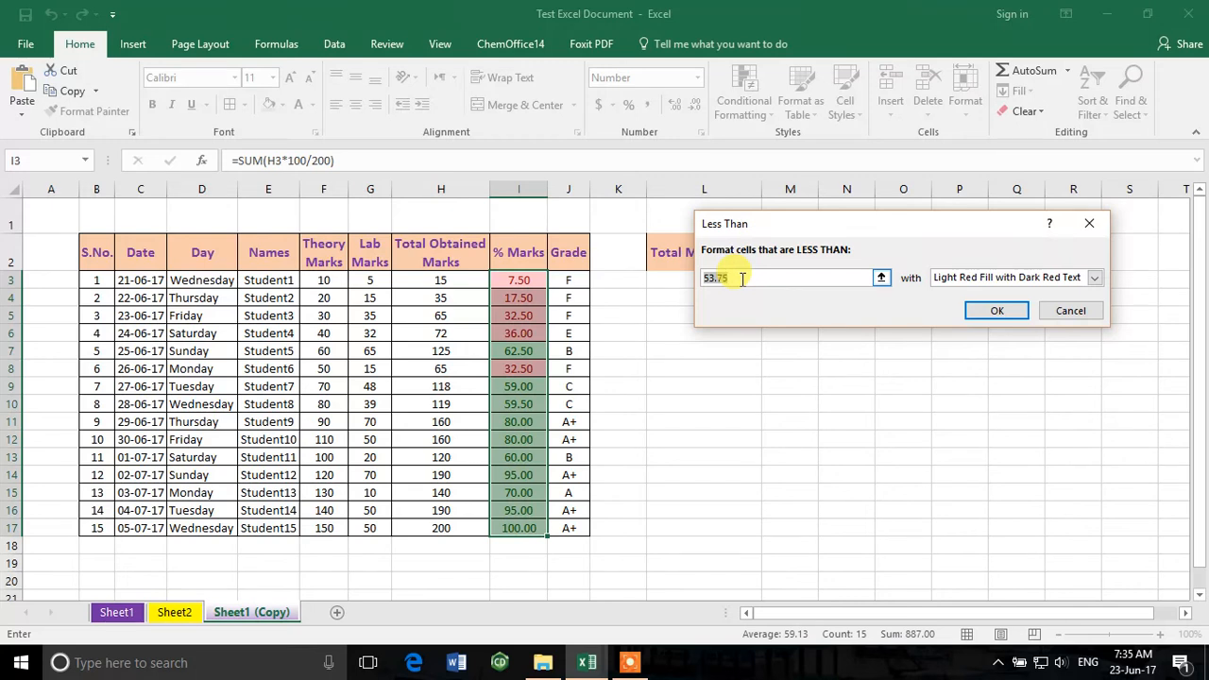
{"action": "type", "text": "40"}
{"action": "key", "text": "BackSpace"}
{"action": "type", "text": "35"}
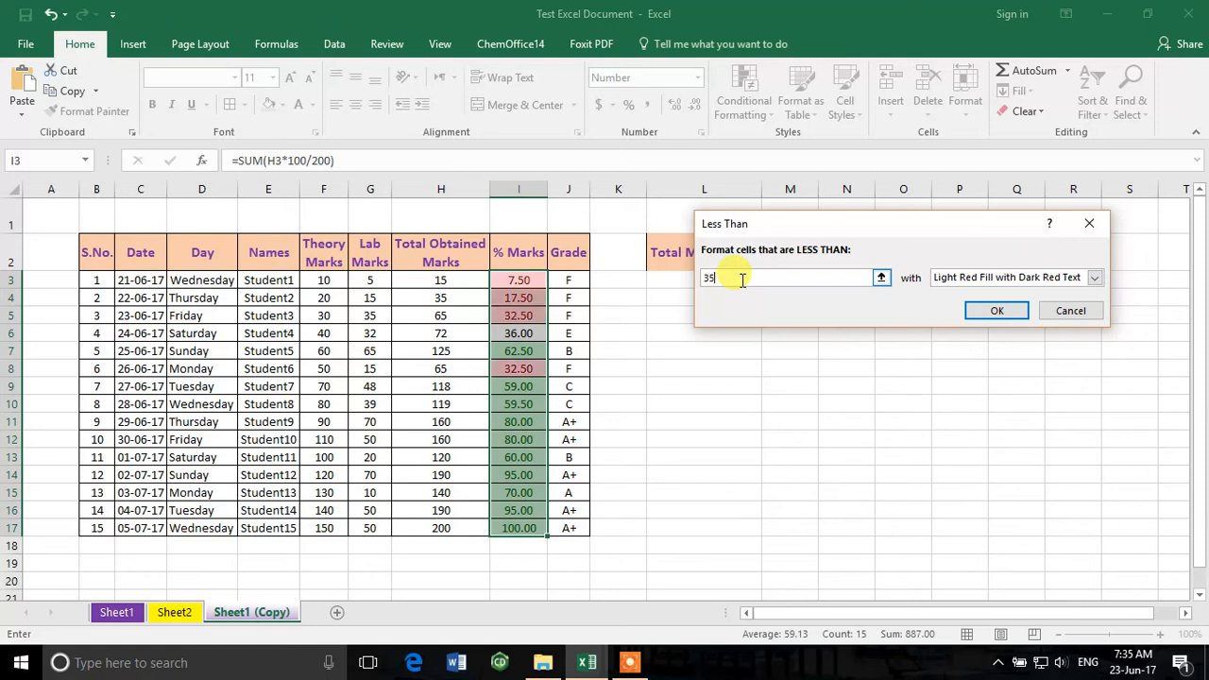
{"action": "left_click", "coordinate": [1099, 274]}
{"action": "left_click", "coordinate": [1099, 271]}
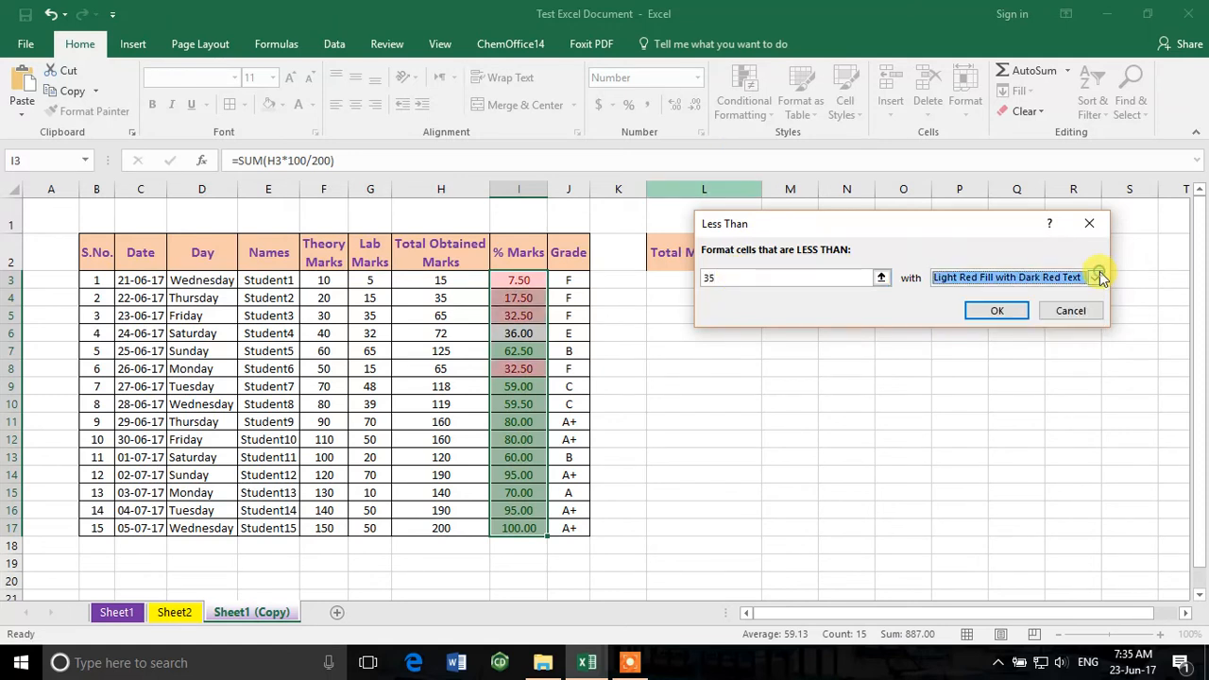
{"action": "left_click", "coordinate": [998, 312]}
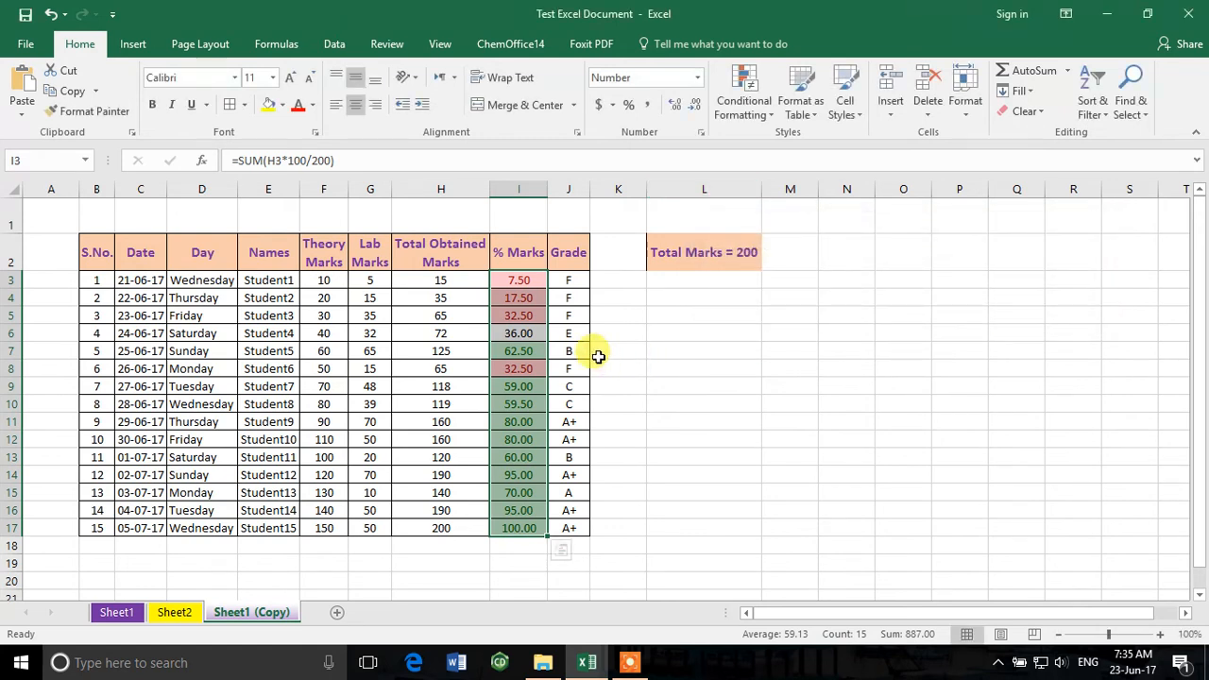
- Add a rule to I3:I17 that highlights percentages between 35 and 50 with Yellow Fill with Dark Yellow Text
{"action": "left_click", "coordinate": [743, 102]}
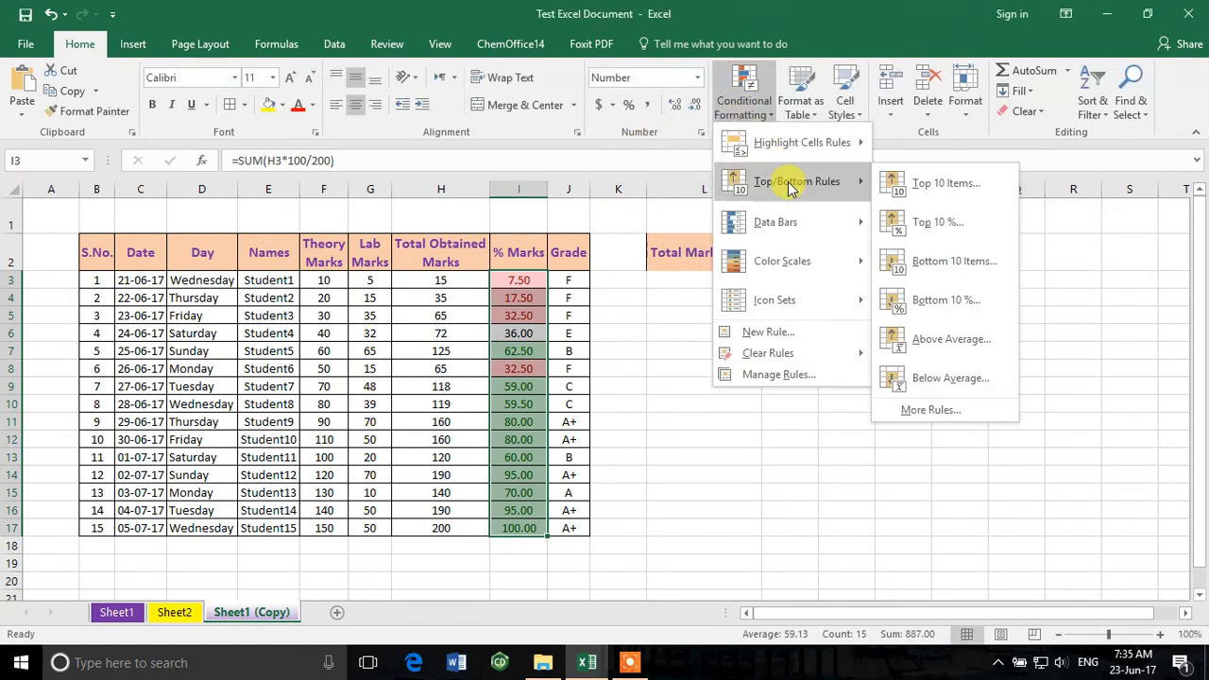
{"action": "mouse_move", "coordinate": [793, 158]}
{"action": "left_click", "coordinate": [979, 216]}
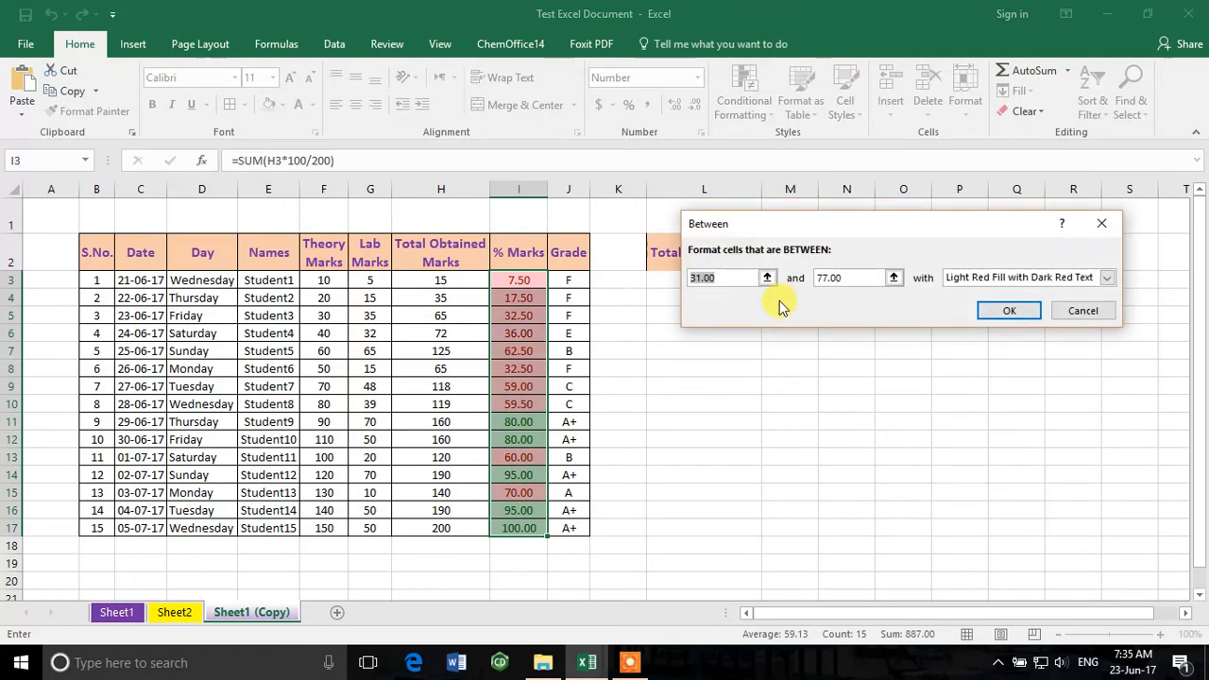
{"action": "type", "text": "35"}
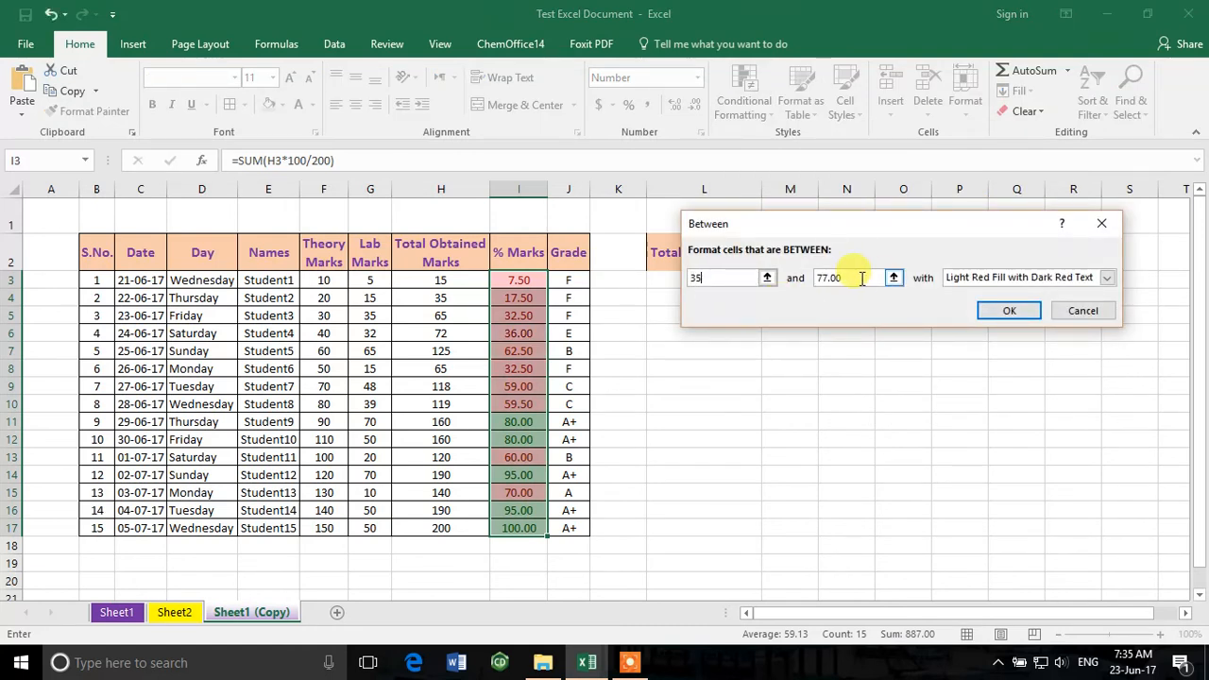
{"action": "left_click_drag", "start_coordinate": [856, 278], "coordinate": [806, 281]}
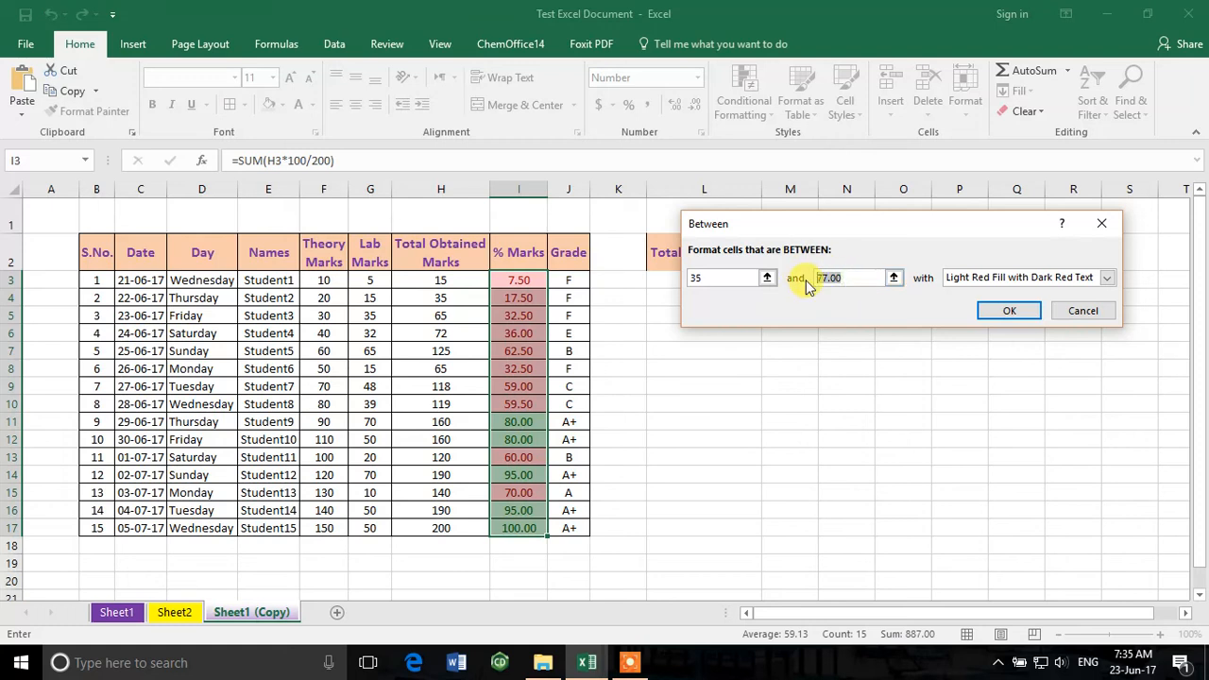
{"action": "type", "text": "50"}
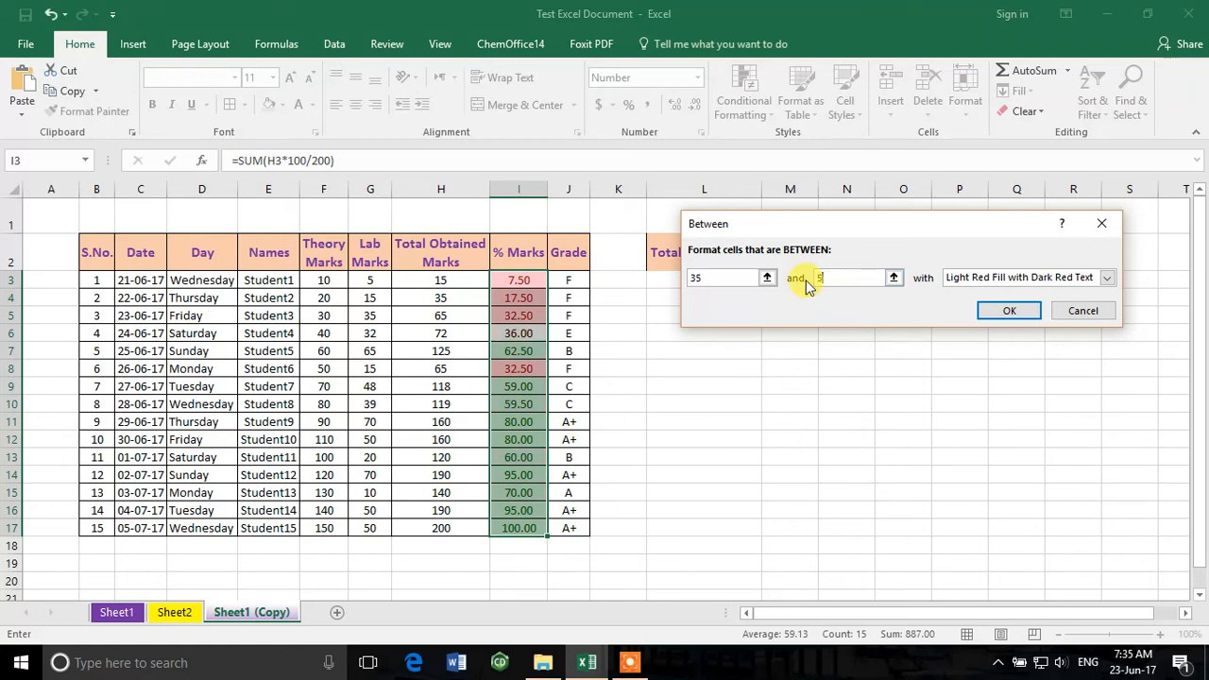
{"action": "left_click", "coordinate": [990, 277]}
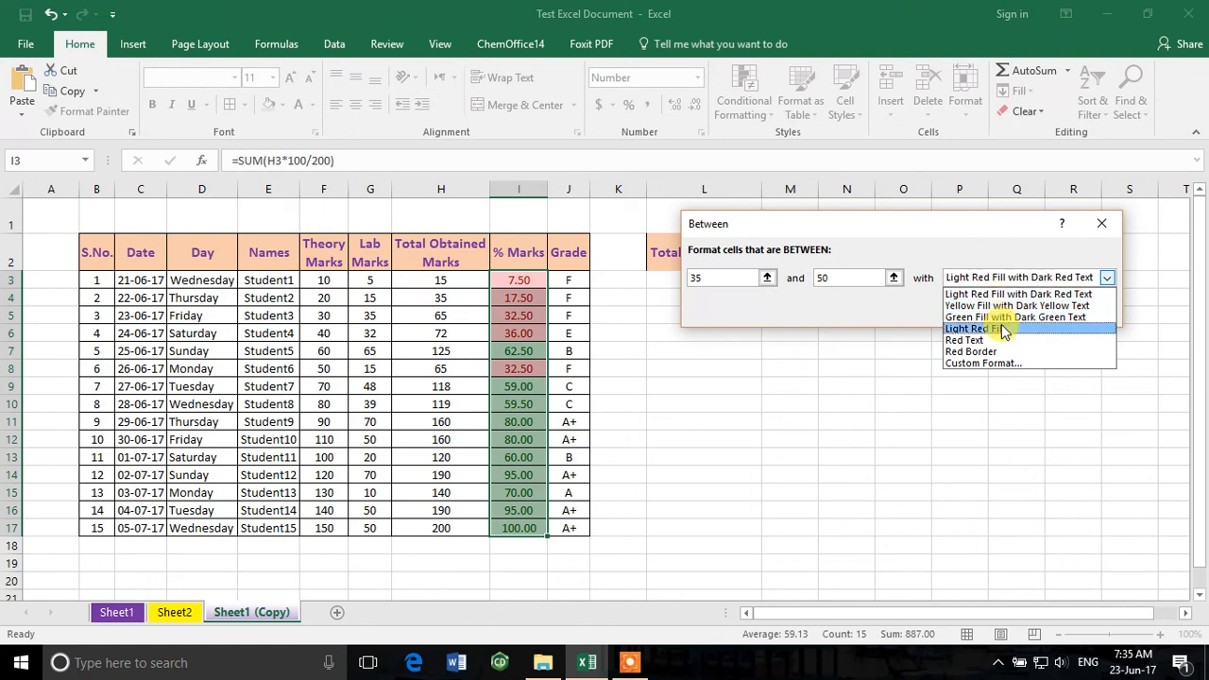
{"action": "left_click", "coordinate": [1025, 305]}
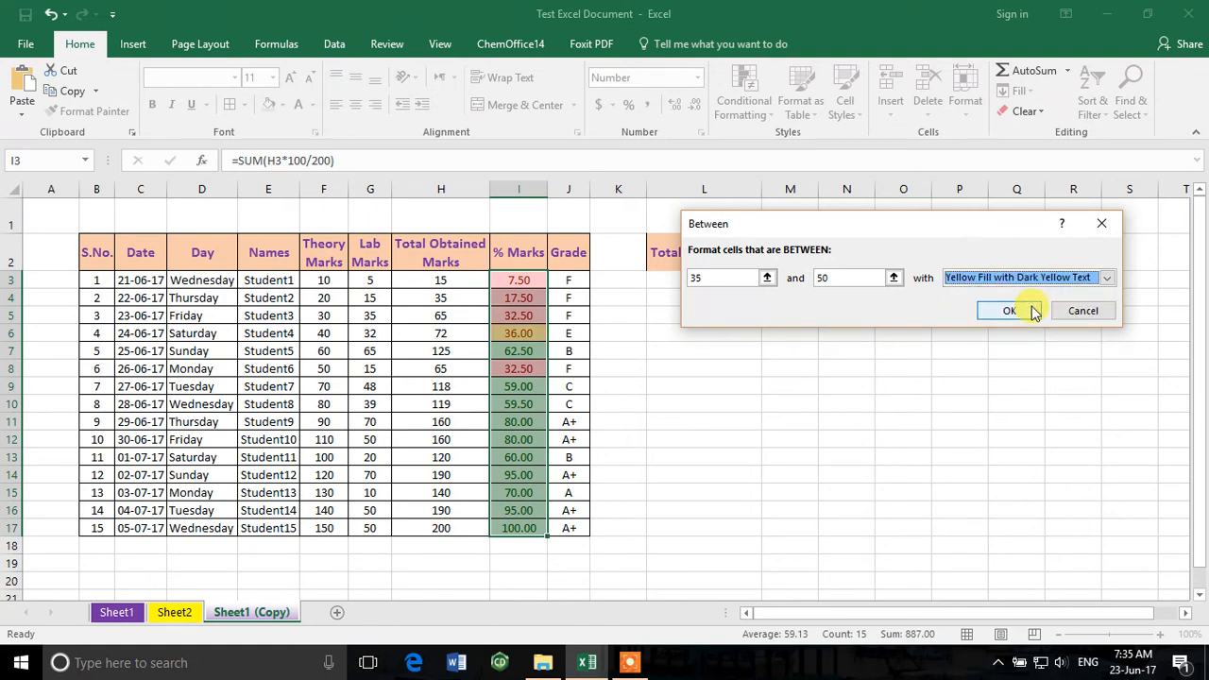
{"action": "left_click", "coordinate": [1008, 311]}
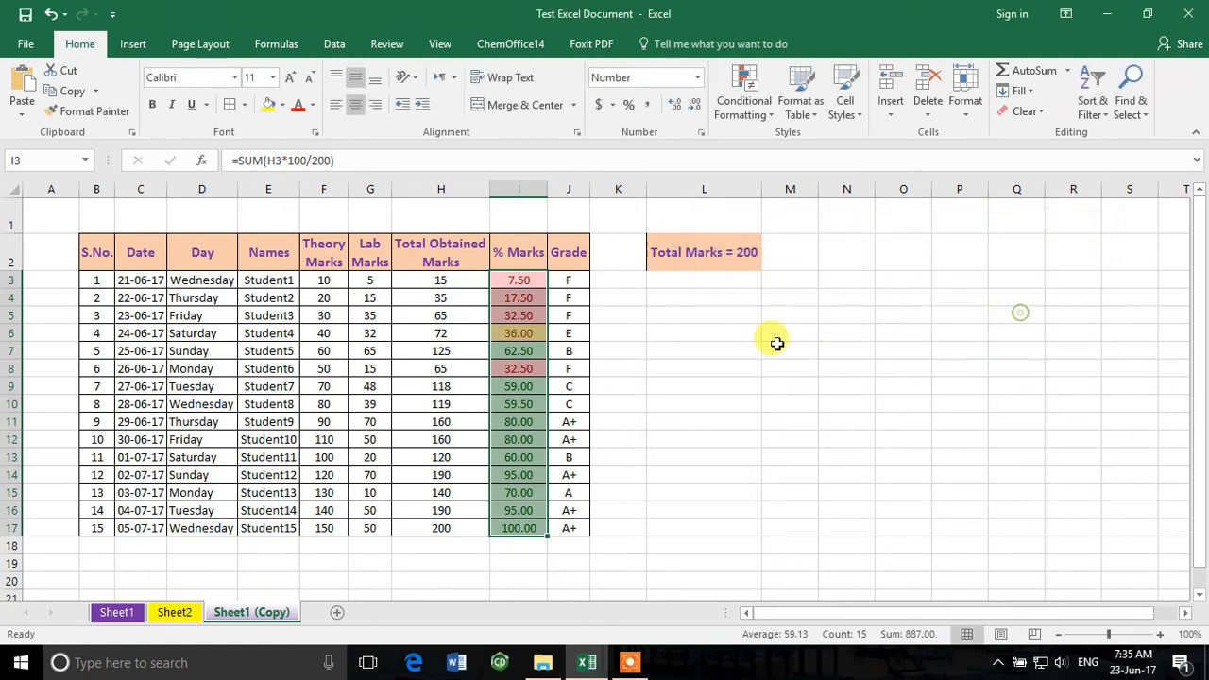
{"action": "left_click", "coordinate": [704, 363]}
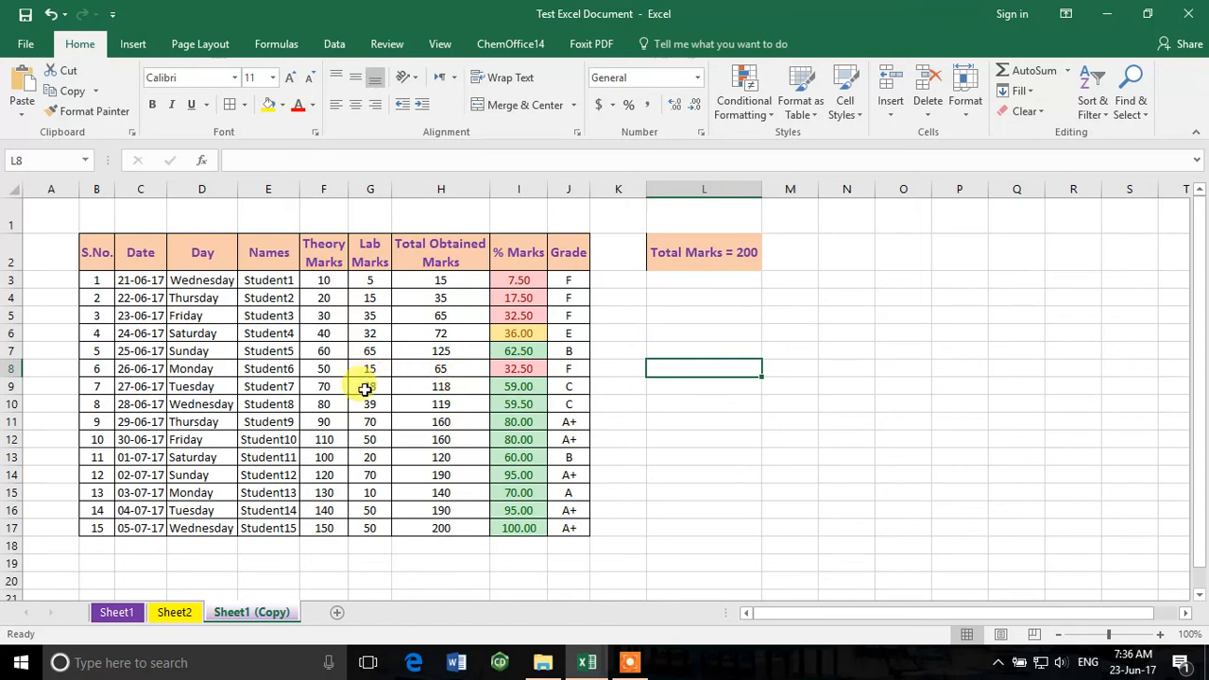
- Set Student9's theory marks in F11 to 65 to test the conditional formatting
{"action": "left_click", "coordinate": [329, 422]}
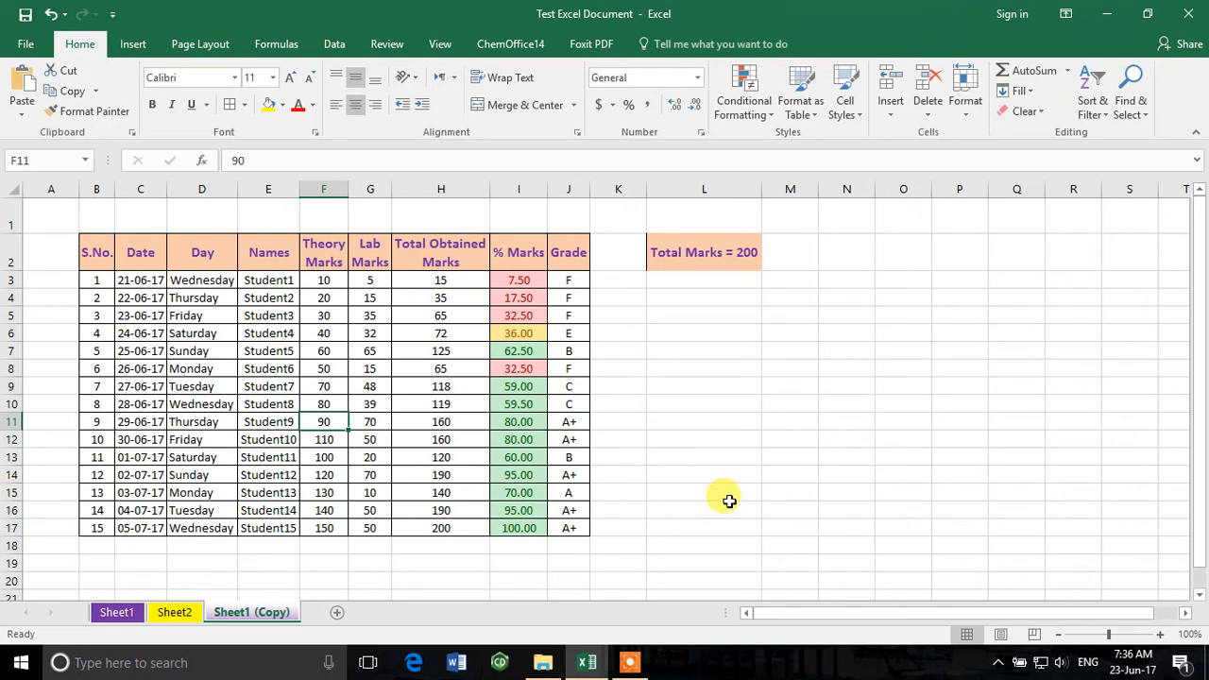
{"action": "type", "text": "65"}
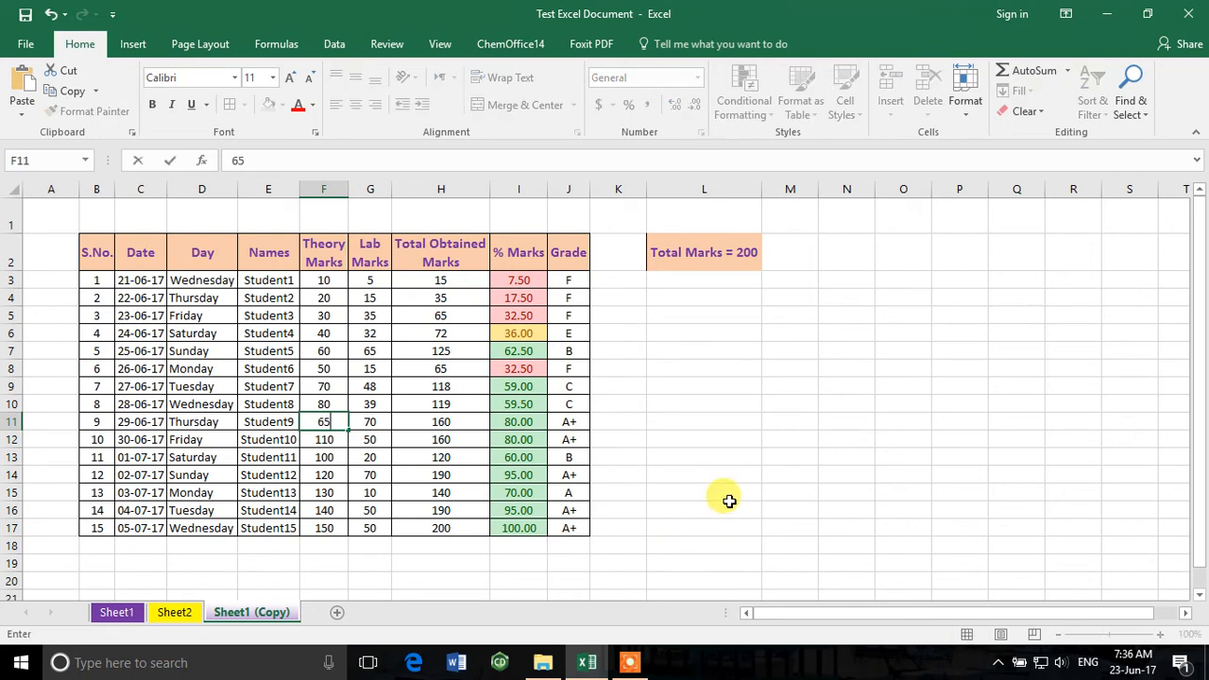
{"action": "key", "text": "Return"}
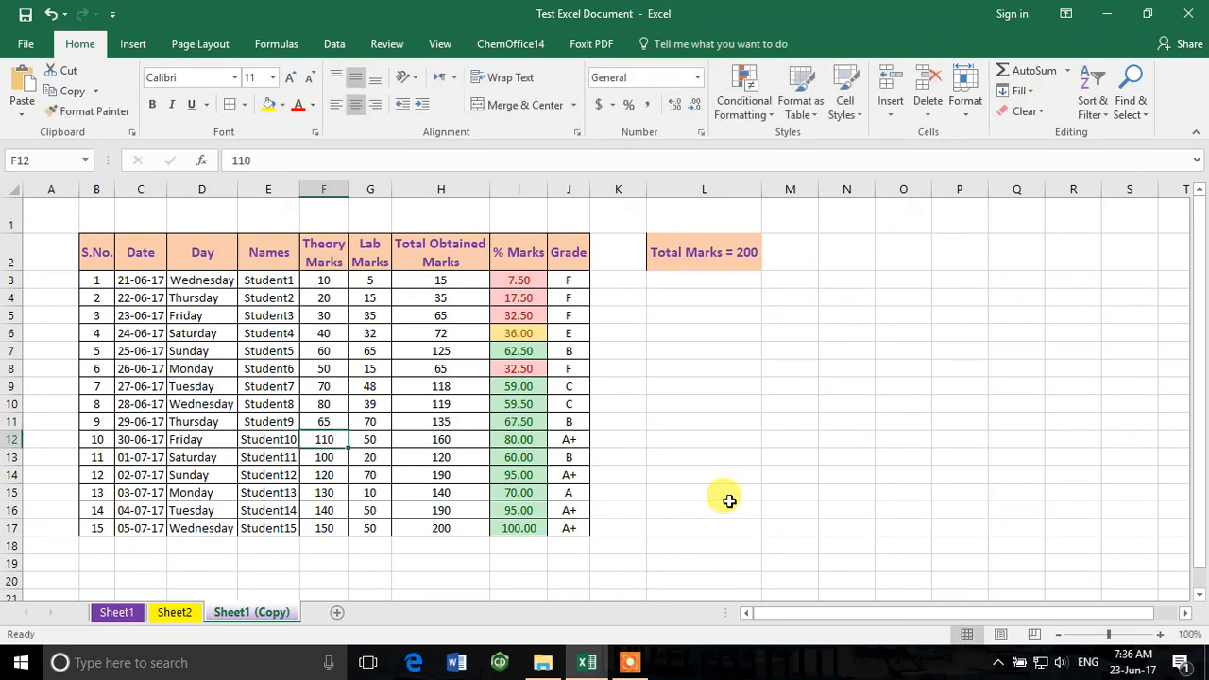
{"action": "key", "text": "Up"}
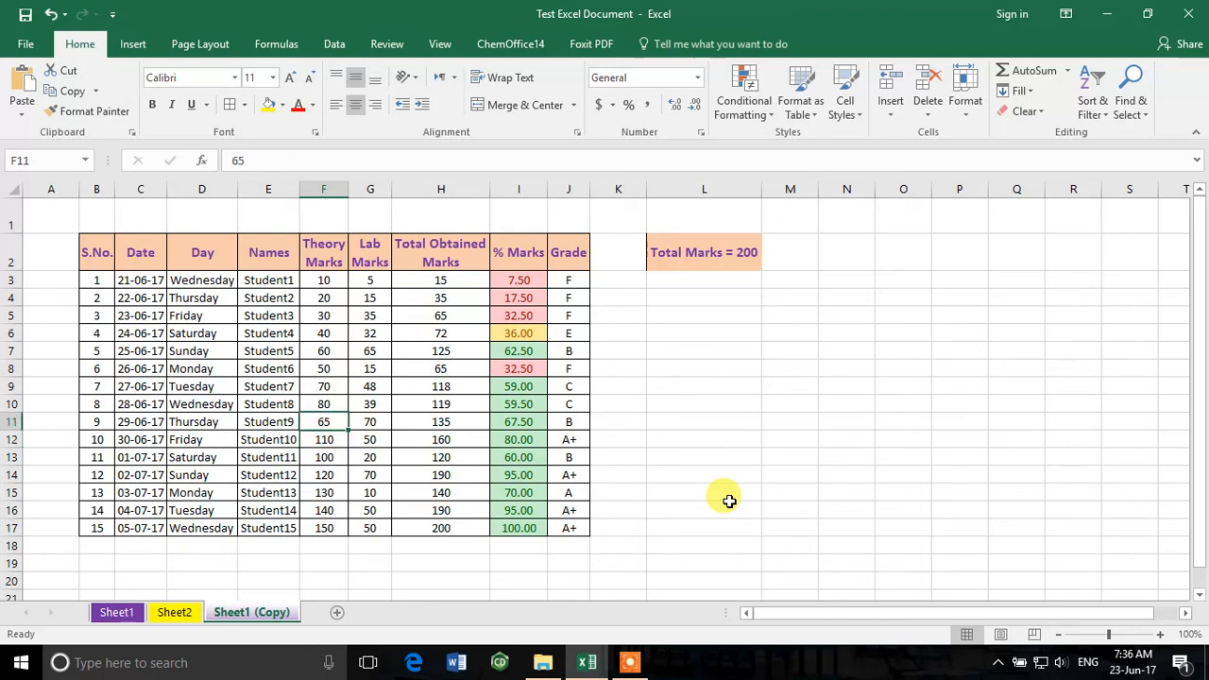
- Try lab marks of 30 for Student9 in G11 and check the percentage in I11
{"action": "key", "text": "Right"}
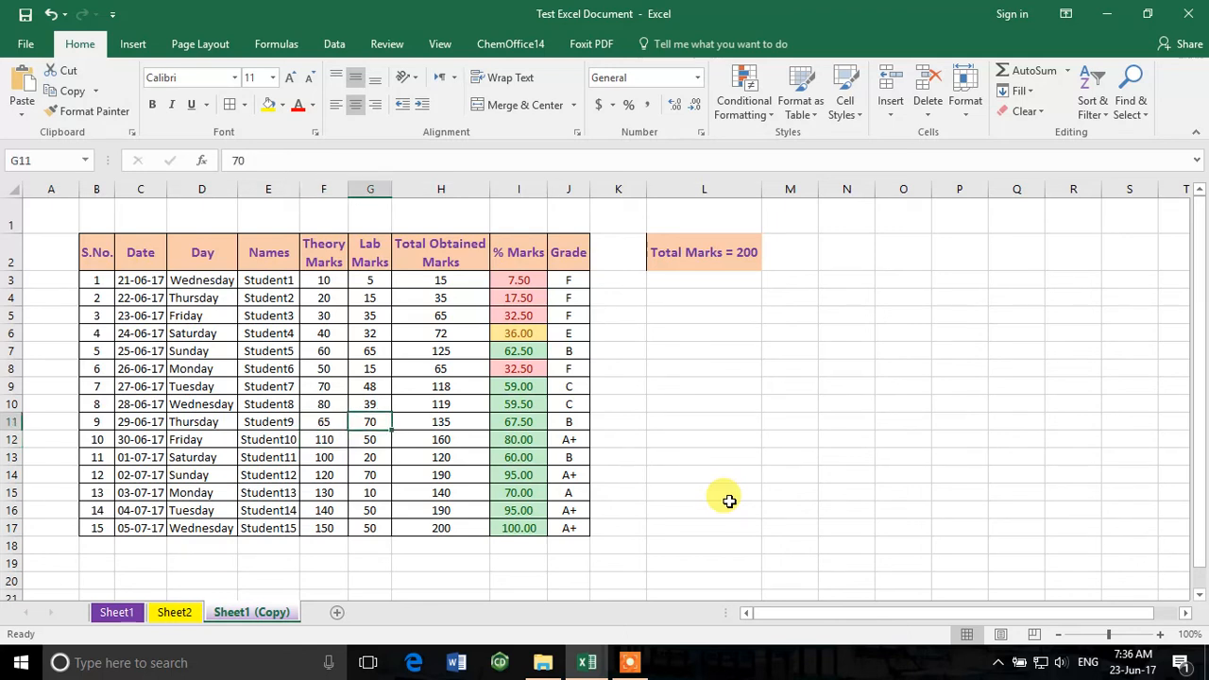
{"action": "type", "text": "30"}
{"action": "key", "text": "Return"}
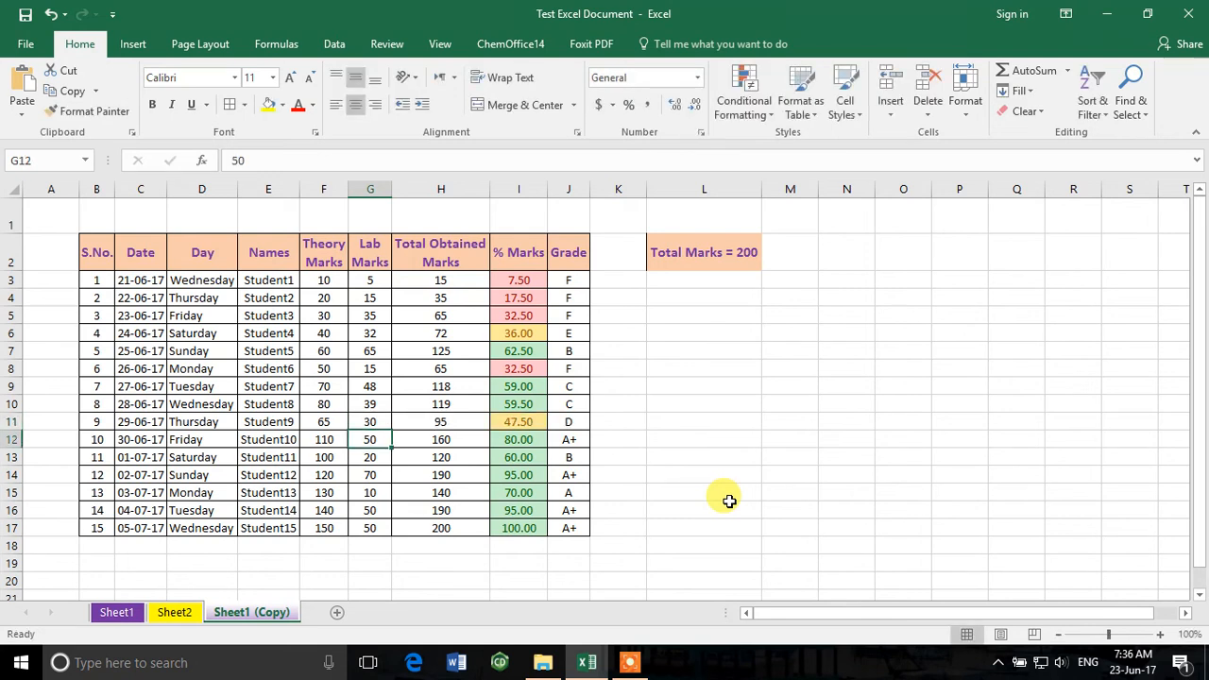
{"action": "key", "text": "Up"}
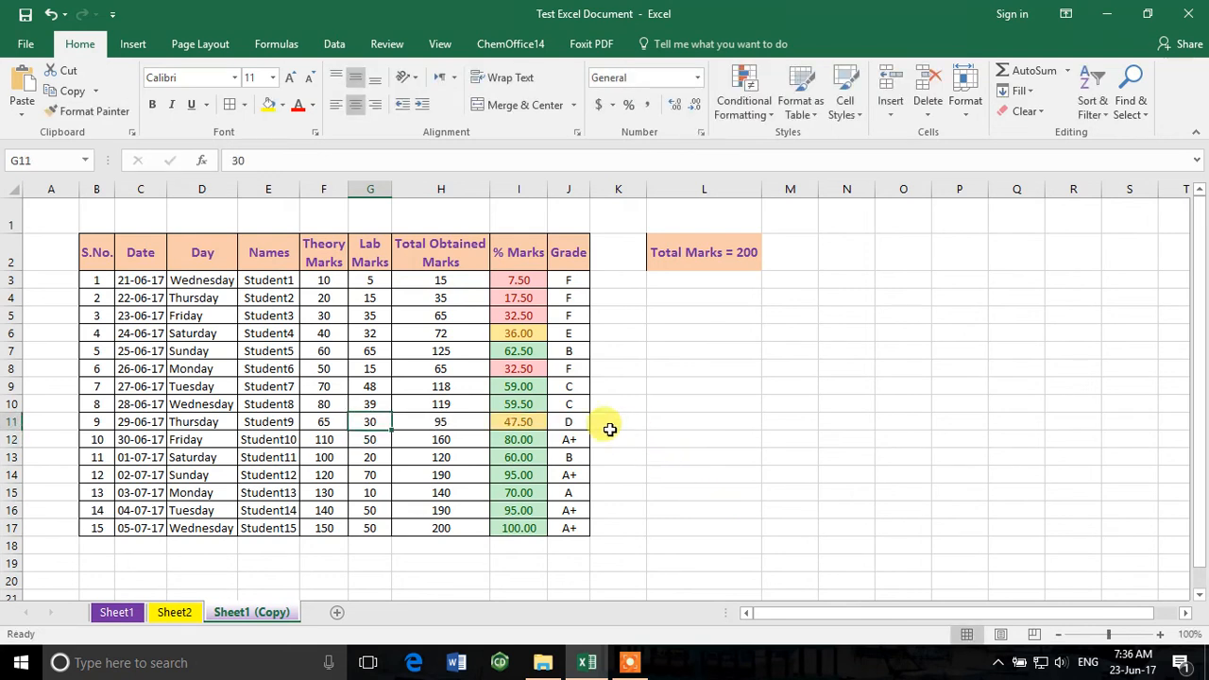
{"action": "left_click", "coordinate": [509, 426]}
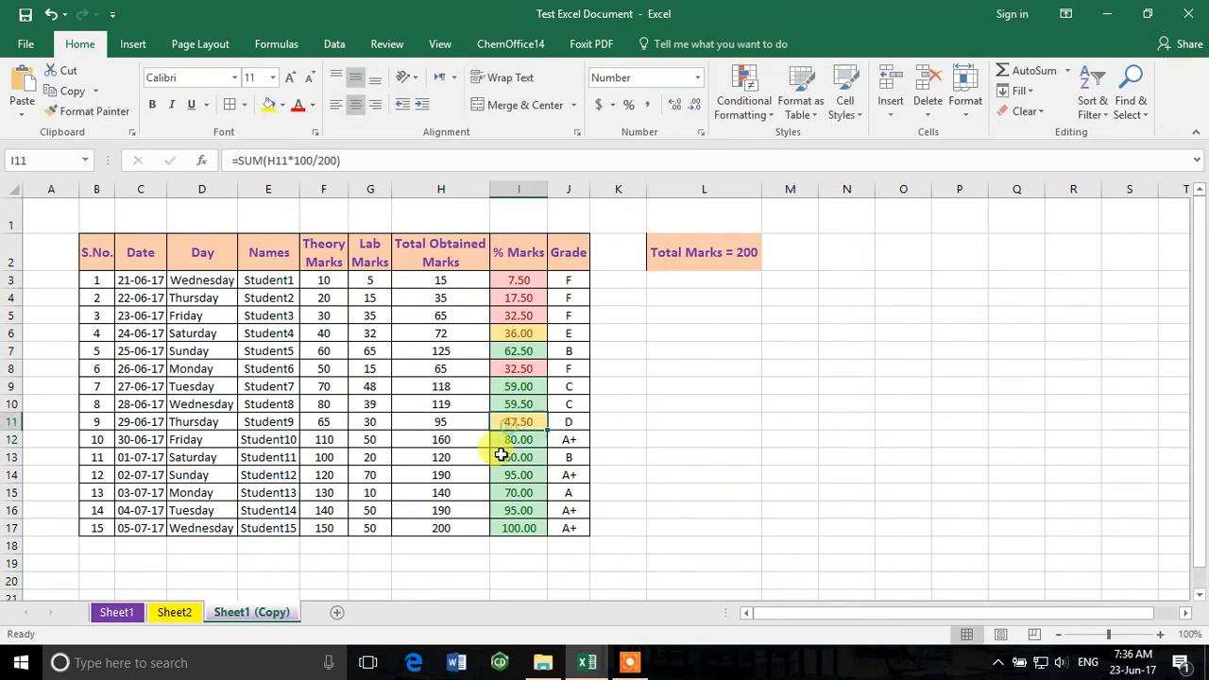
- Try lab marks of 40 for Student9 in G11 to test the percentage highlighting again
{"action": "left_click", "coordinate": [364, 421]}
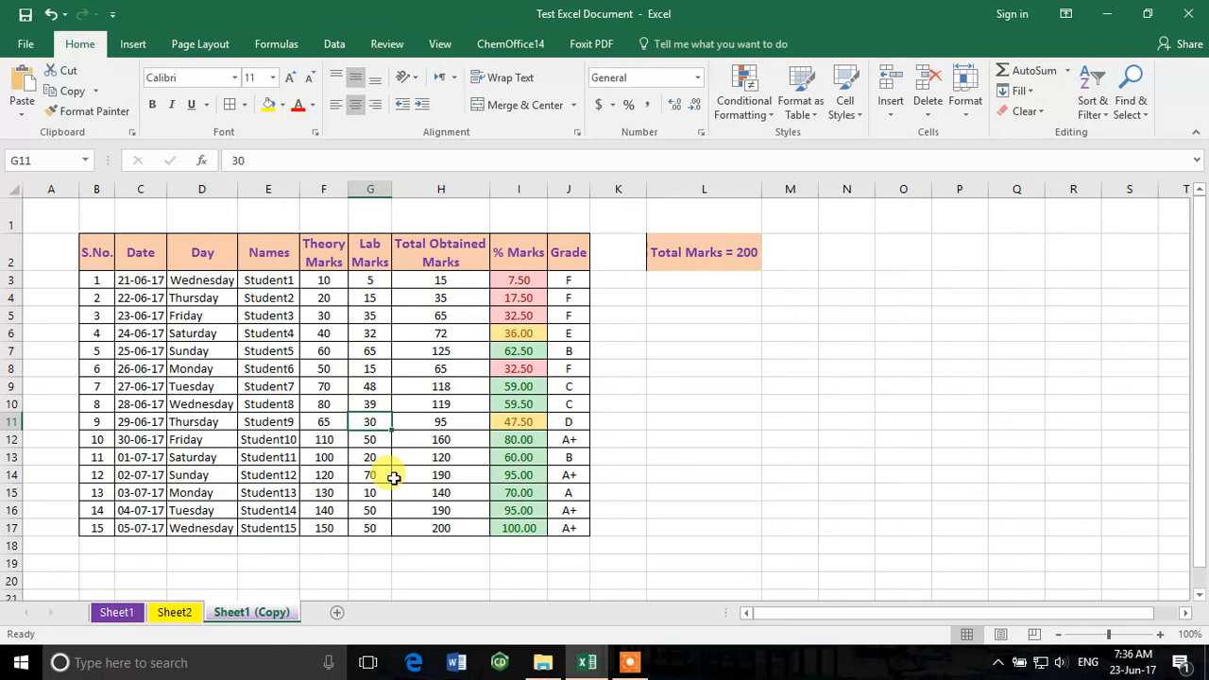
{"action": "type", "text": "40"}
{"action": "key", "text": "ctrl+Return"}
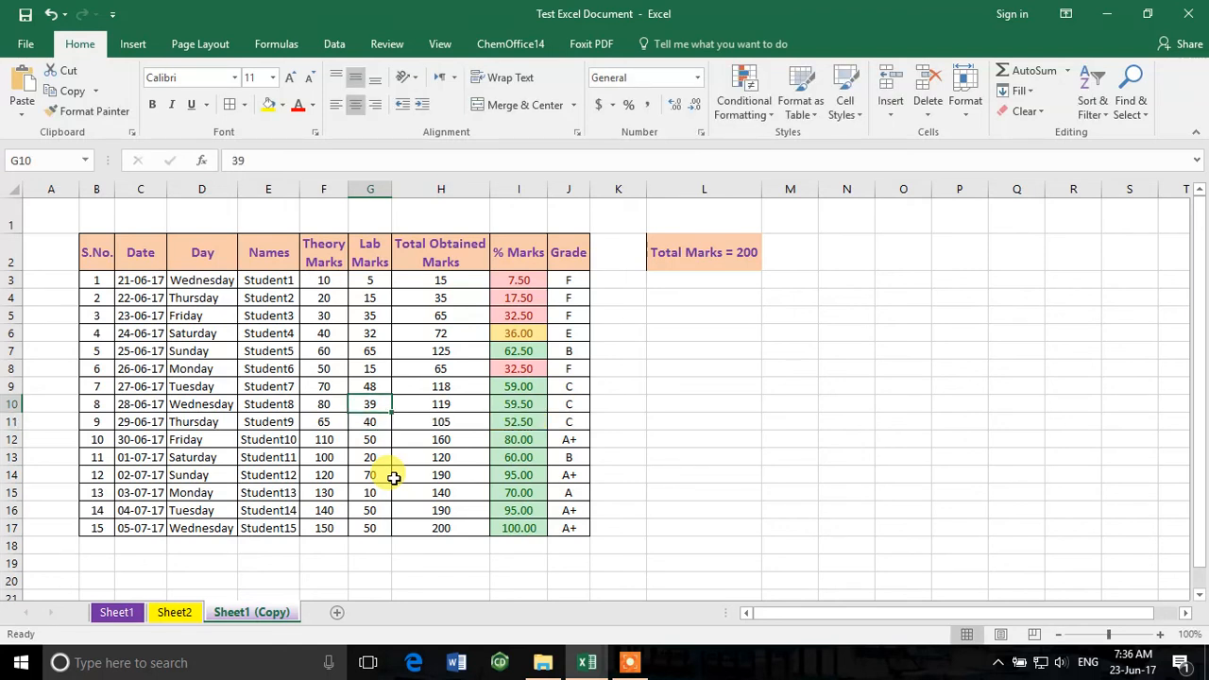
{"action": "key", "text": "Right"}
{"action": "key", "text": "Right"}
{"action": "key", "text": "Left"}
{"action": "key", "text": "Left"}
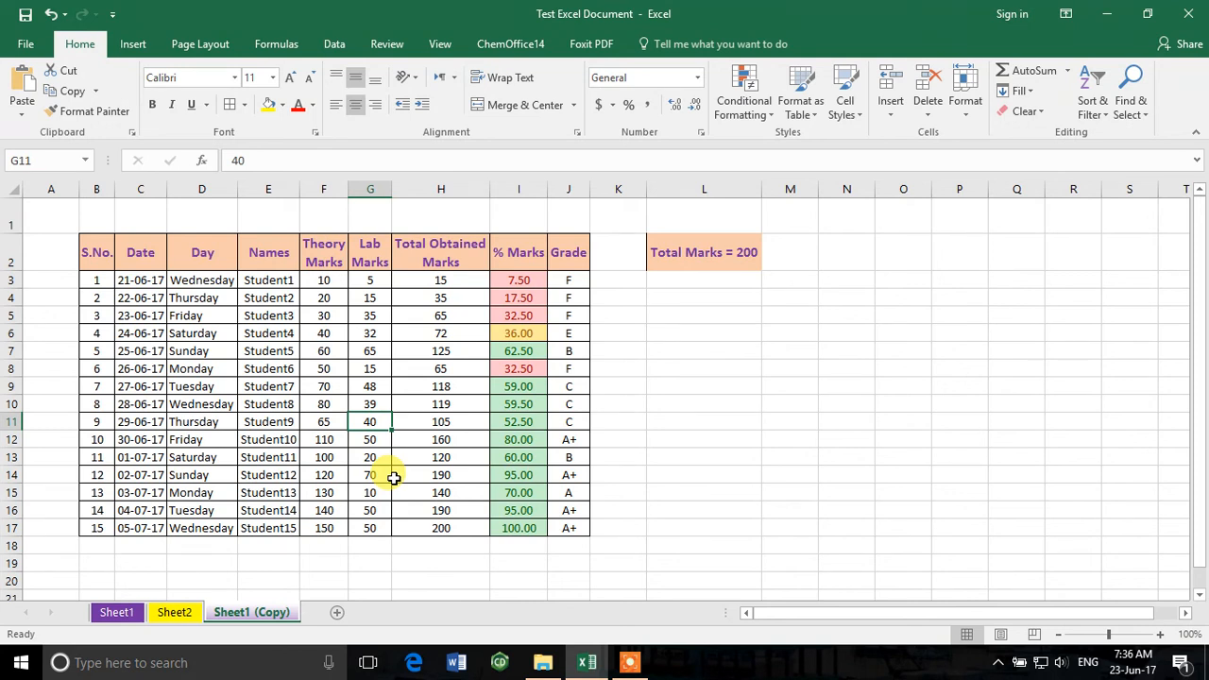
- Try lab marks of 25 for Student9 in G11
{"action": "type", "text": "25"}
{"action": "key", "text": "Return"}
{"action": "key", "text": "Up"}
- Set Student9's lab marks in G11 to 32
{"action": "type", "text": "32"}
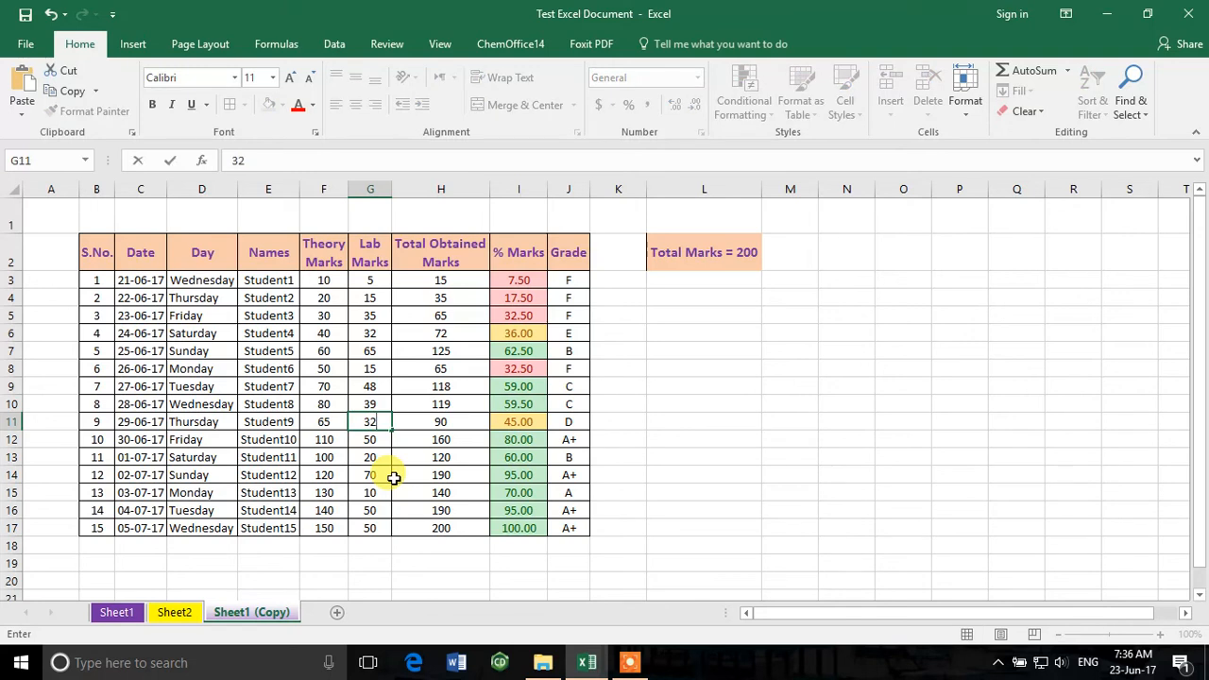
{"action": "key", "text": "Return"}
{"action": "key", "text": "Left"}
{"action": "key", "text": "Up"}
{"action": "key", "text": "Right"}
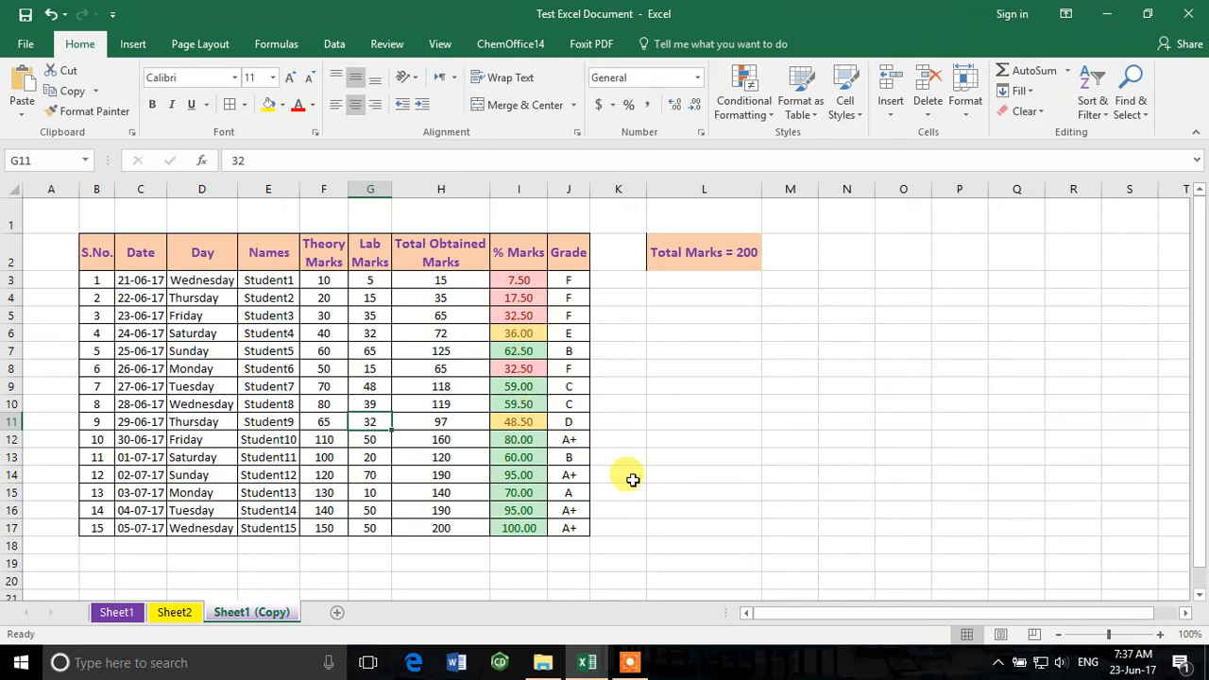
{"action": "left_click", "coordinate": [579, 468]}
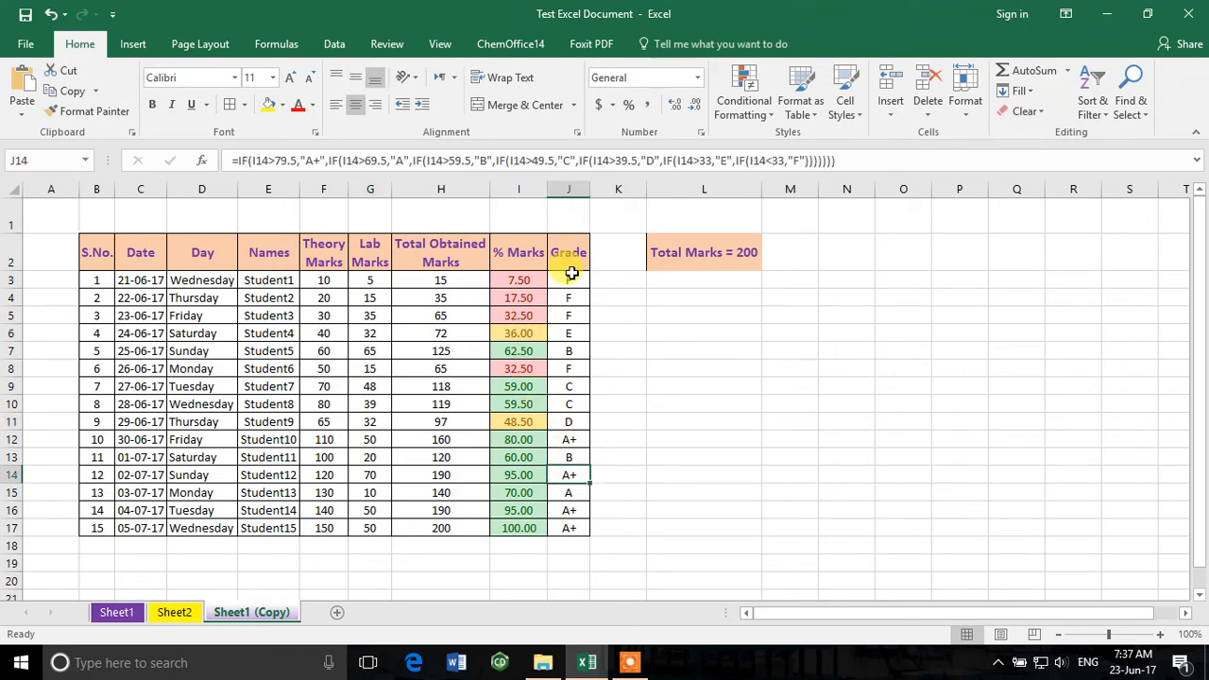
{"action": "left_click_drag", "start_coordinate": [572, 275], "coordinate": [585, 525]}
{"action": "left_click", "coordinate": [617, 451]}
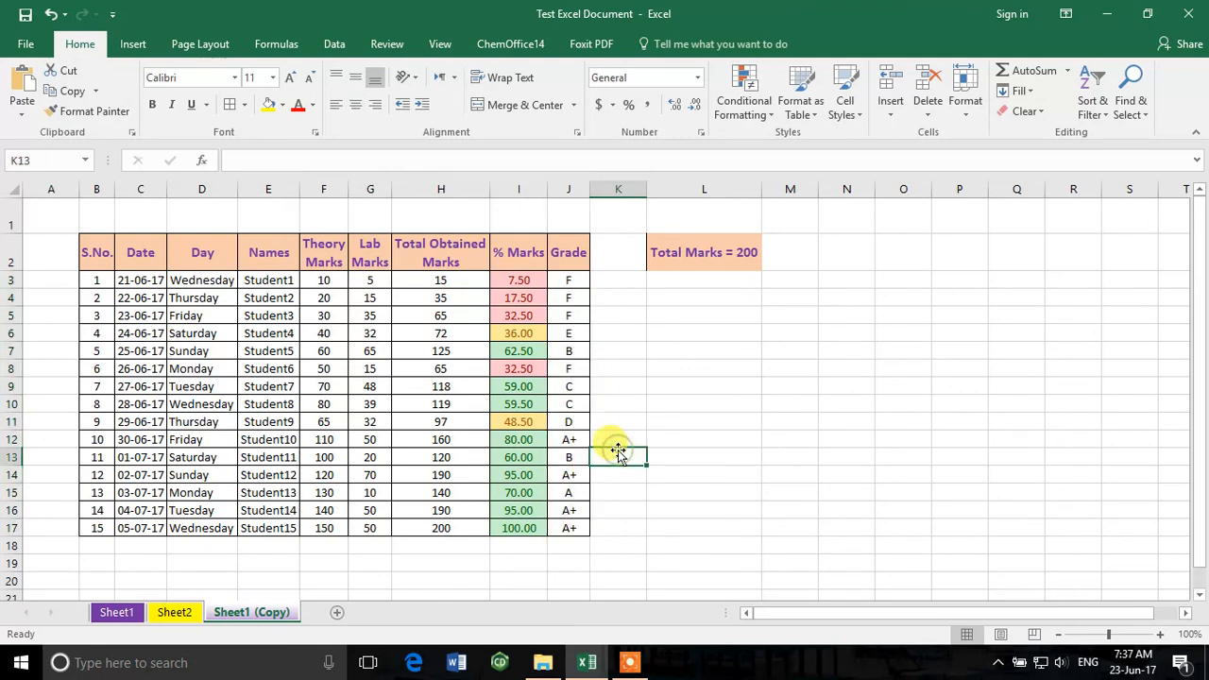